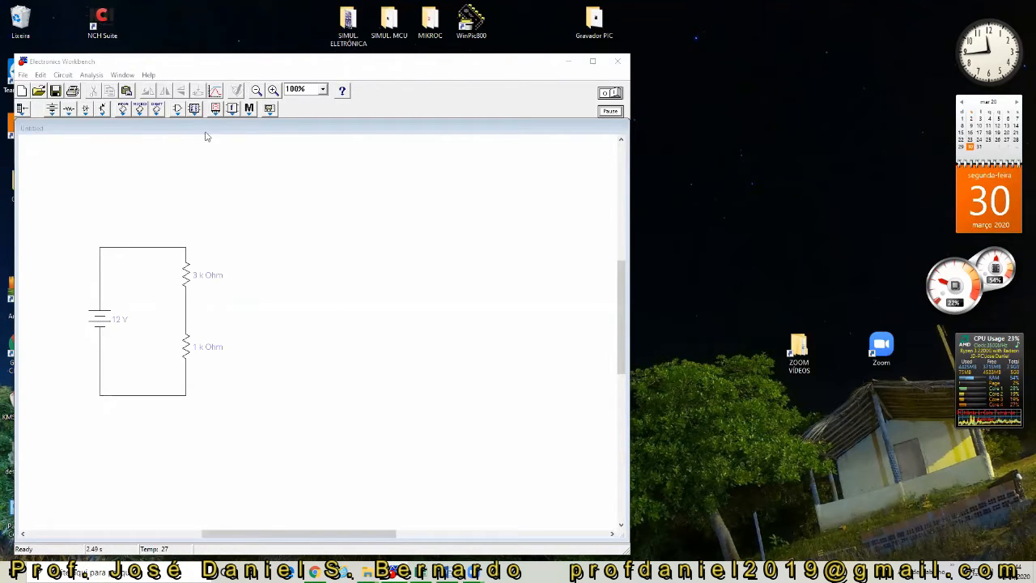
Place a voltmeter in parallel with the 1 k Ohm resistor and run the simulation
left_click(215, 109)
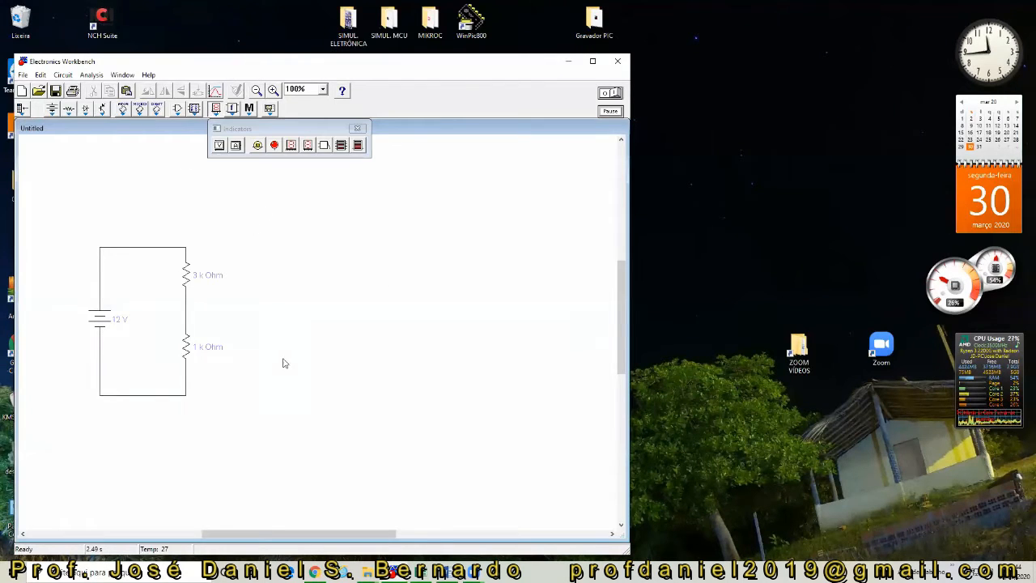
left_click_drag(281, 354, 185, 314)
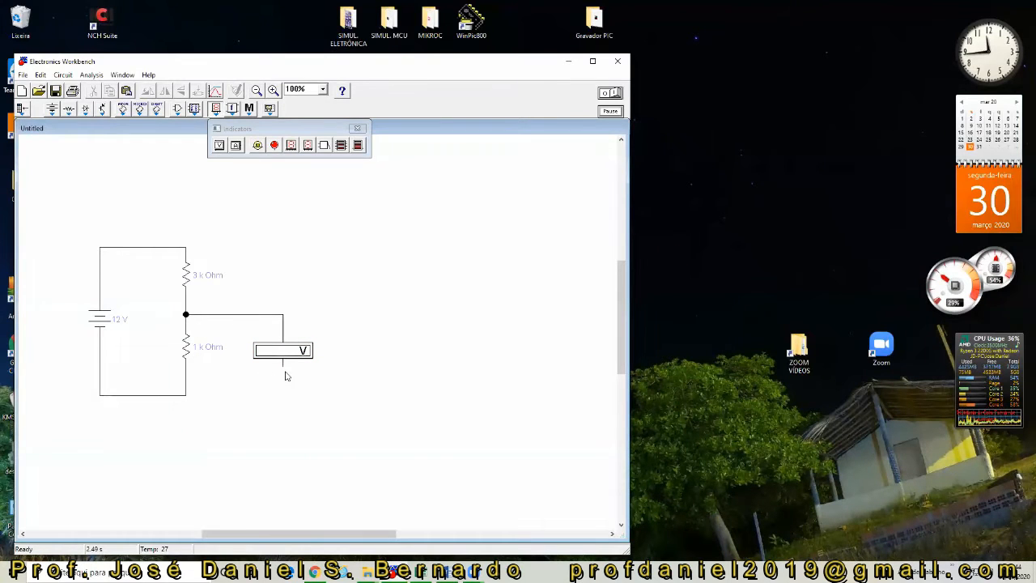
left_click_drag(282, 366, 187, 396)
left_click(612, 92)
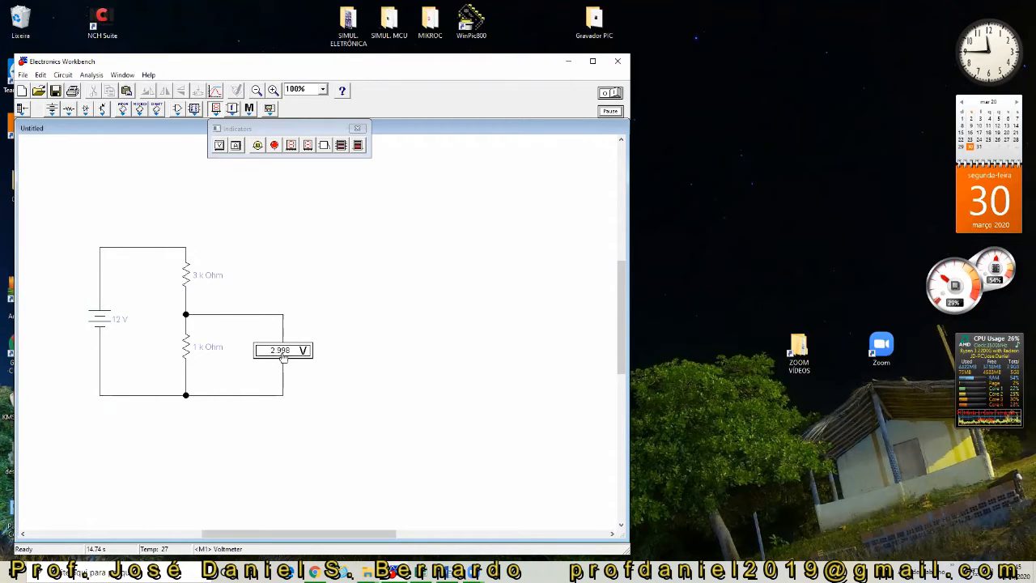
Set the voltmeter's internal resistance to 100 MΩ and run the simulation again
double_click(282, 354)
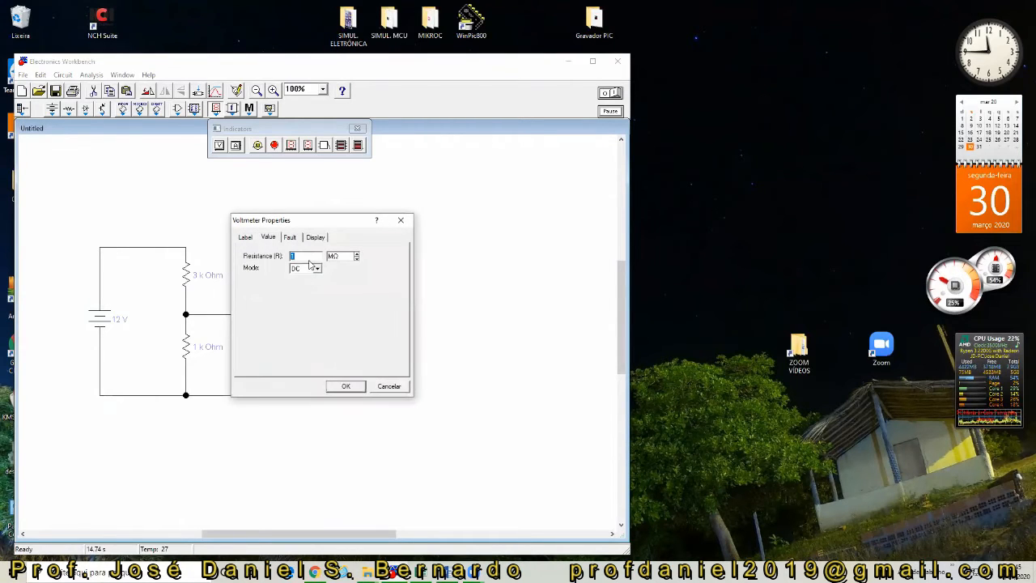
left_click_drag(312, 225, 485, 226)
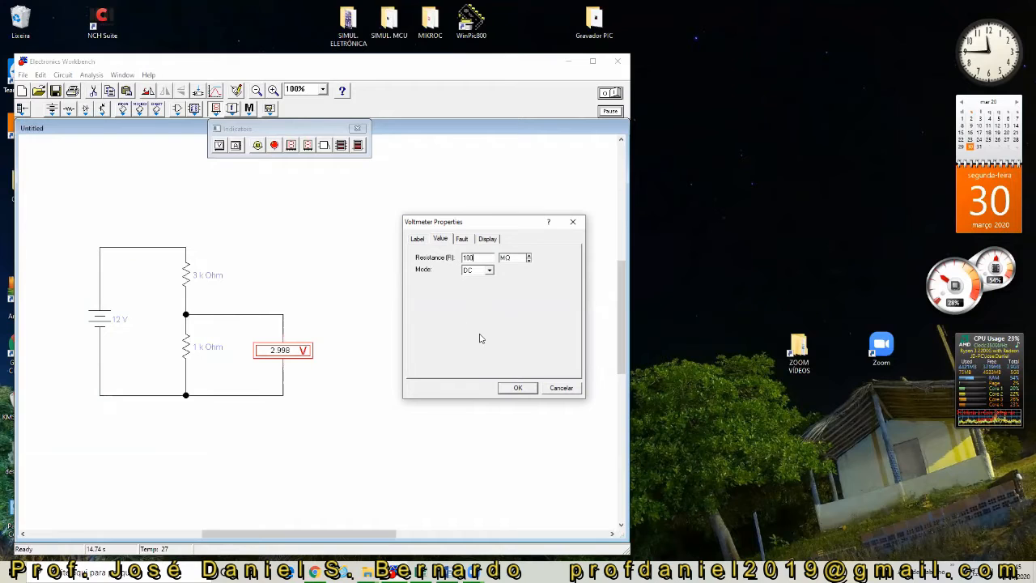
left_click(514, 389)
left_click(613, 92)
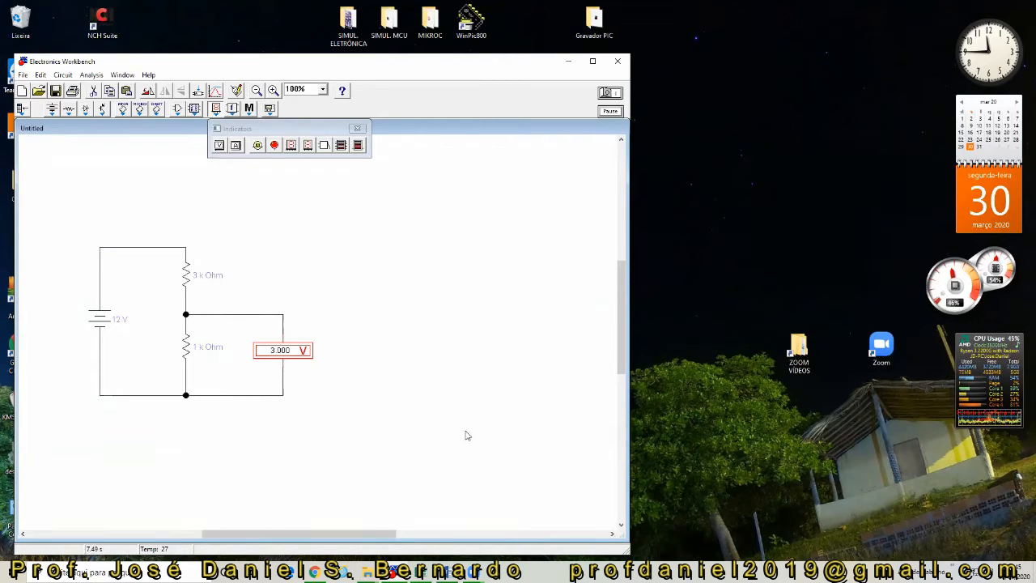
Place an ammeter in the free space beside the circuit and set its internal resistance to 1 µΩ in DC mode
left_click_drag(234, 148, 392, 231)
double_click(391, 232)
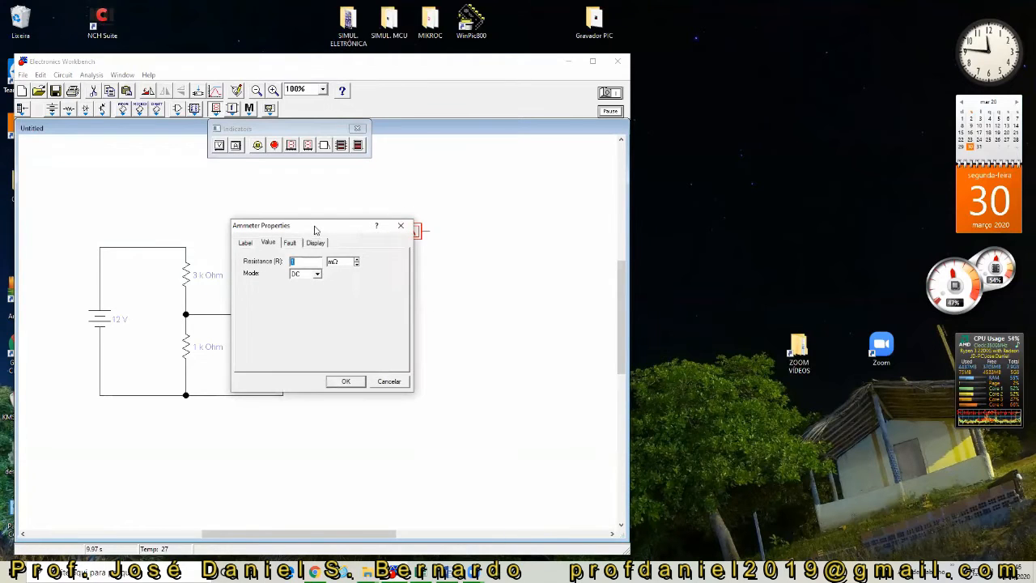
left_click_drag(316, 230, 512, 218)
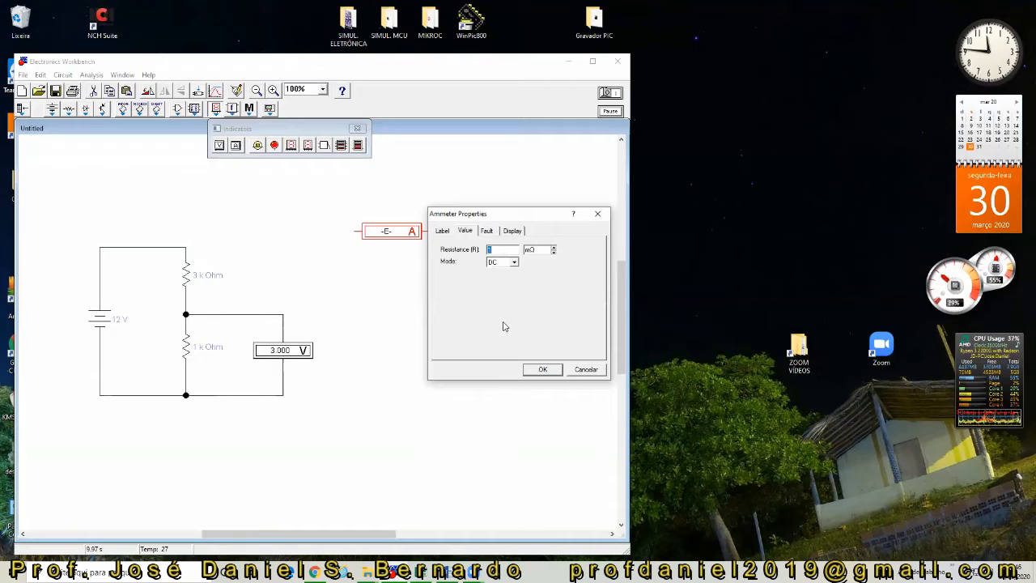
left_click(554, 251)
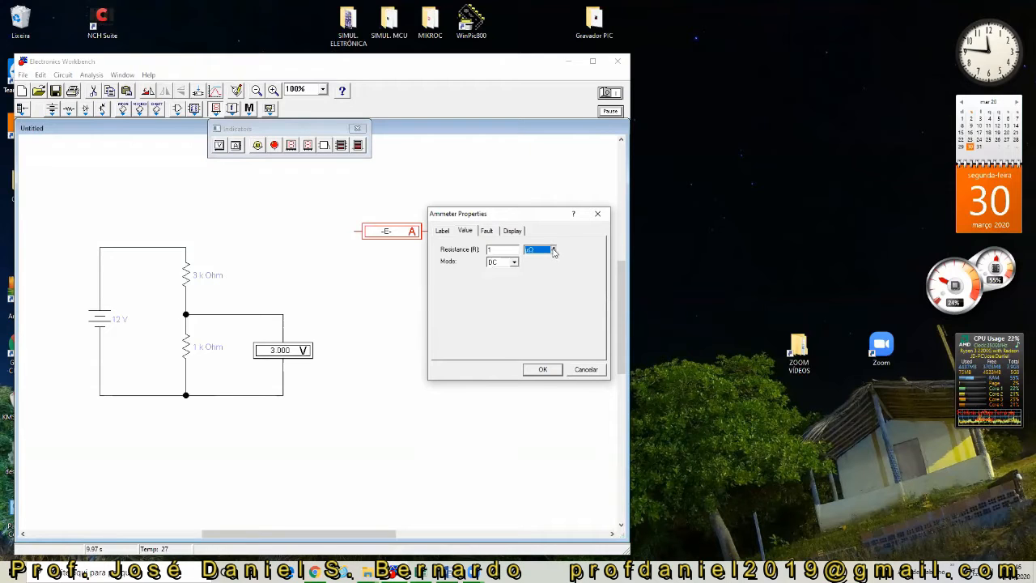
left_click(541, 369)
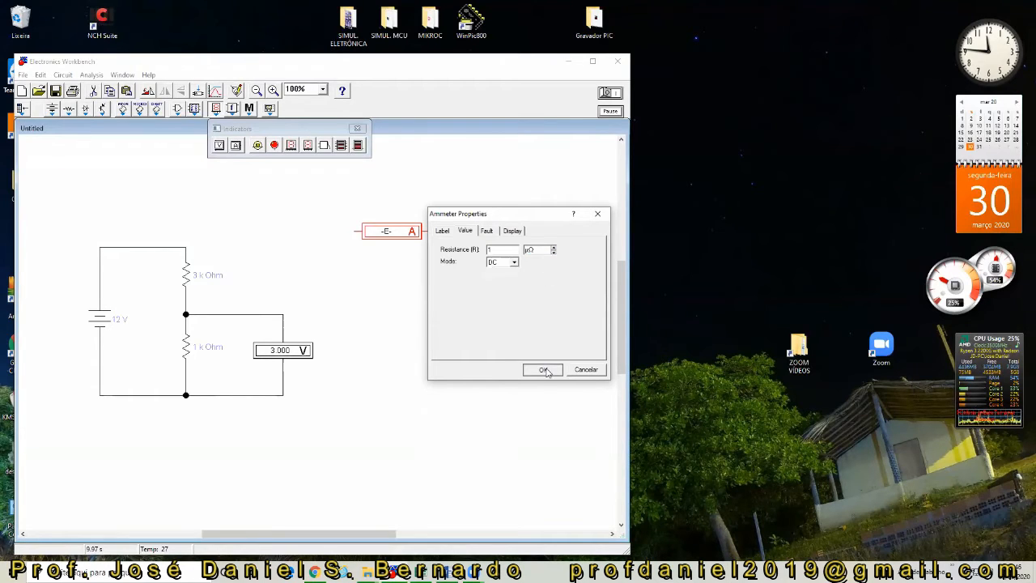
Delete the unconnected ammeter and confirm its removal
key("Delete")
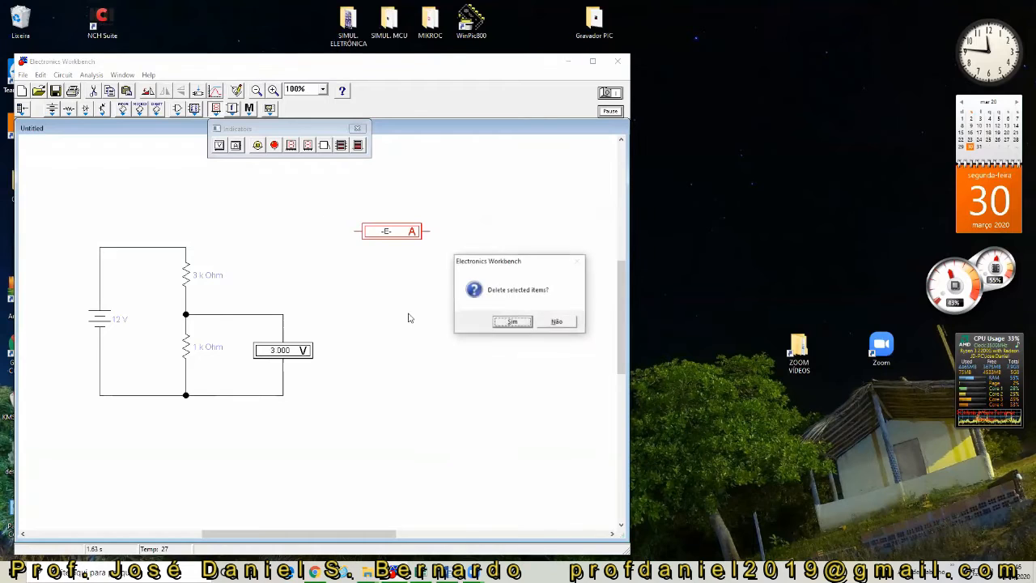
left_click(507, 322)
Delete both wires connecting the voltmeter to the 1 k Ohm resistor
left_click_drag(352, 383, 248, 321)
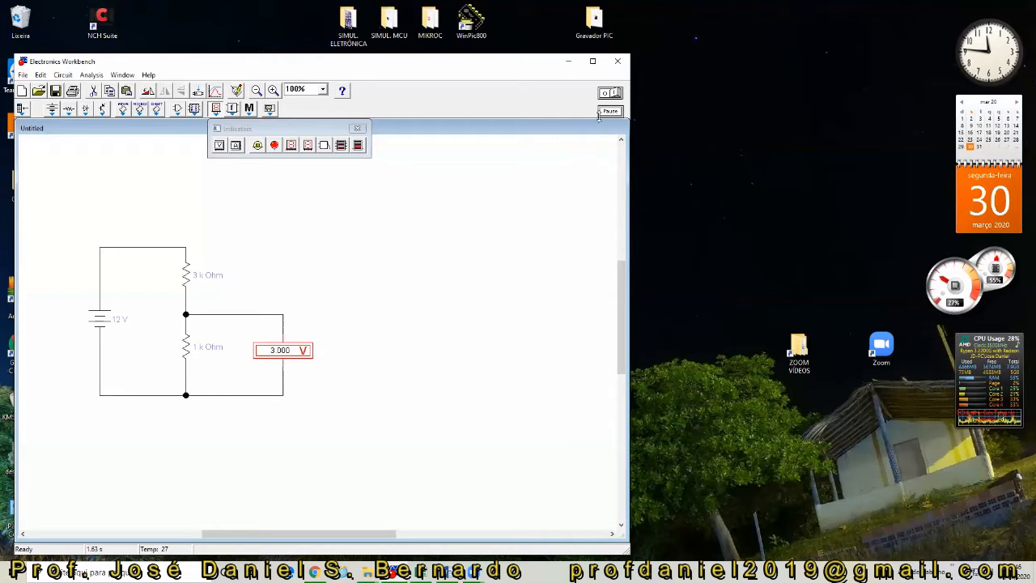
left_click(256, 395)
key("Delete")
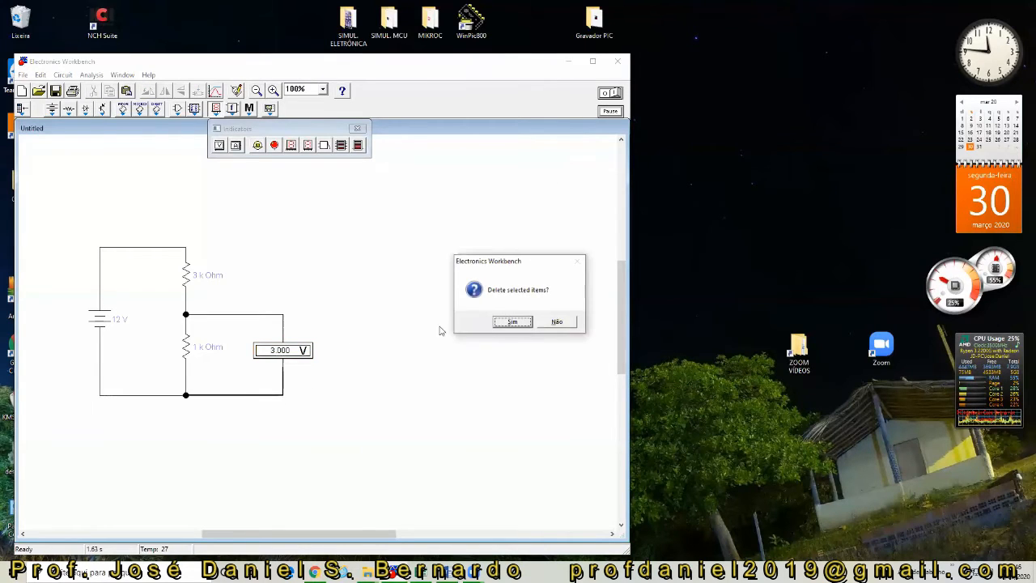
left_click(524, 324)
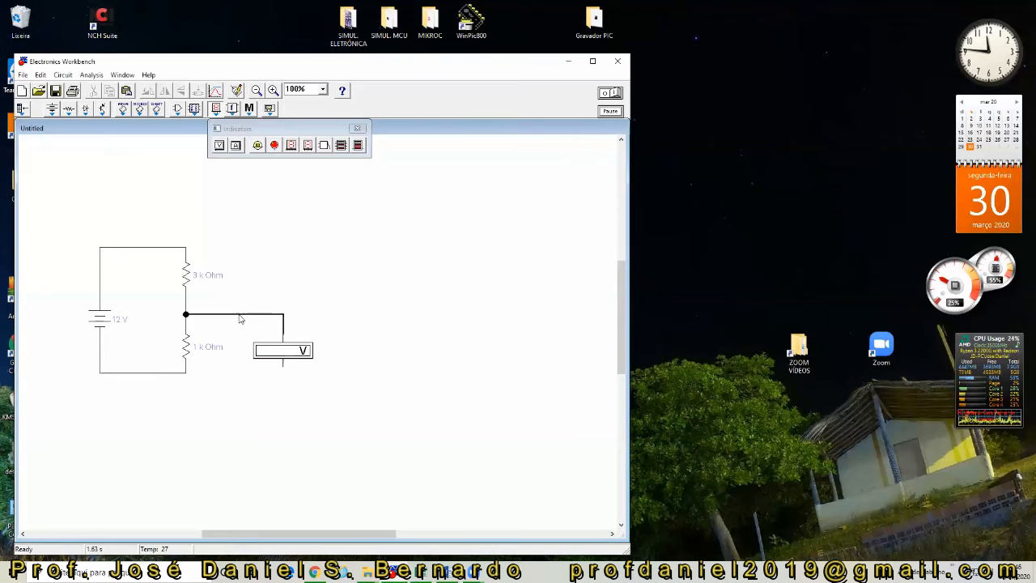
key("Delete")
left_click(512, 323)
Reconnect the voltmeter in parallel with the 3 k Ohm resistor and run the simulation
mouse_move(288, 353)
left_mouse_down()
mouse_move(284, 275)
mouse_move(185, 248)
left_mouse_up()
left_click_drag(283, 297, 186, 308)
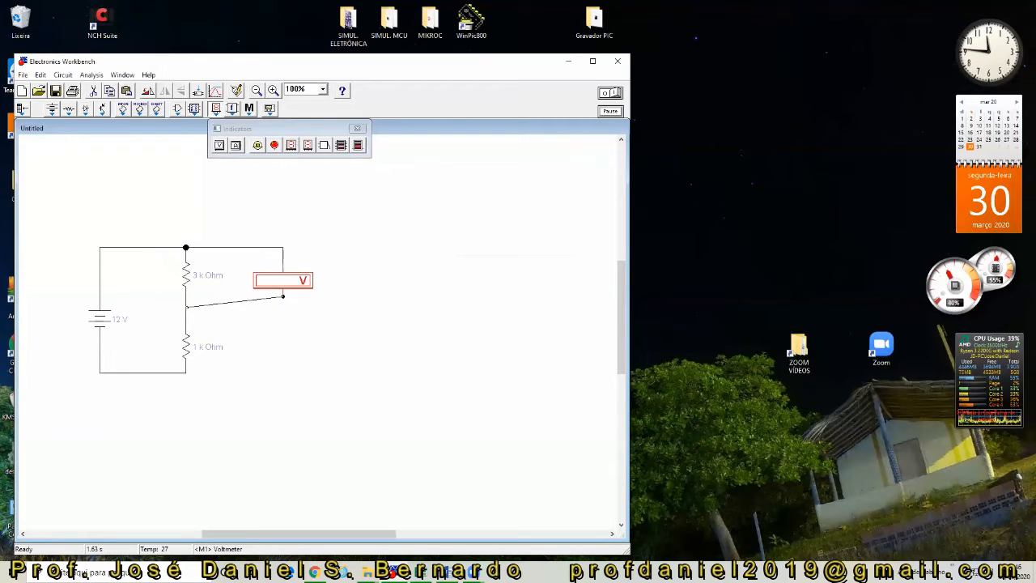
left_click(611, 94)
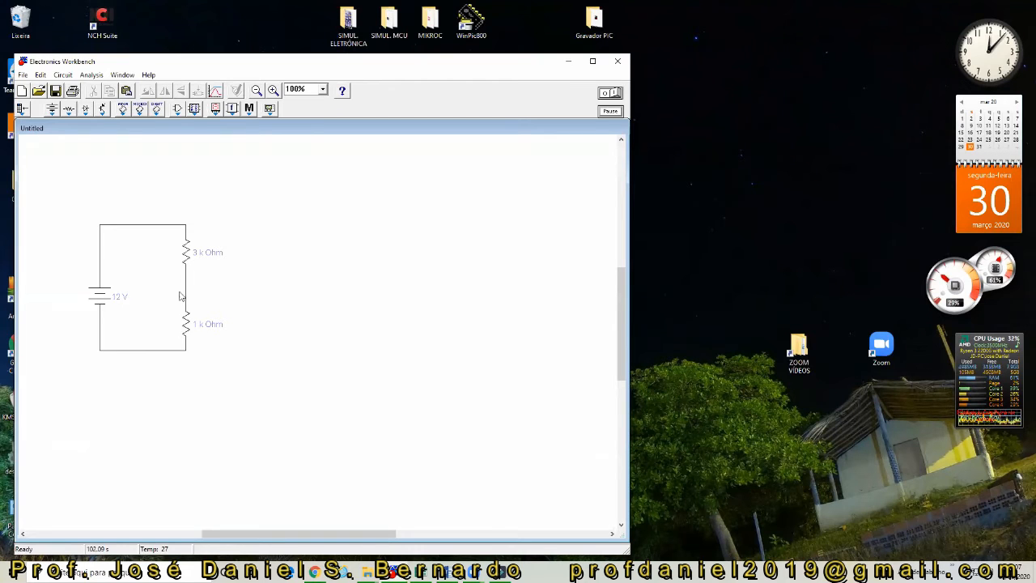
Place a new voltmeter beside the resistors and set its internal resistance to 100 MΩ
left_click(216, 110)
left_click_drag(284, 283, 283, 280)
double_click(283, 280)
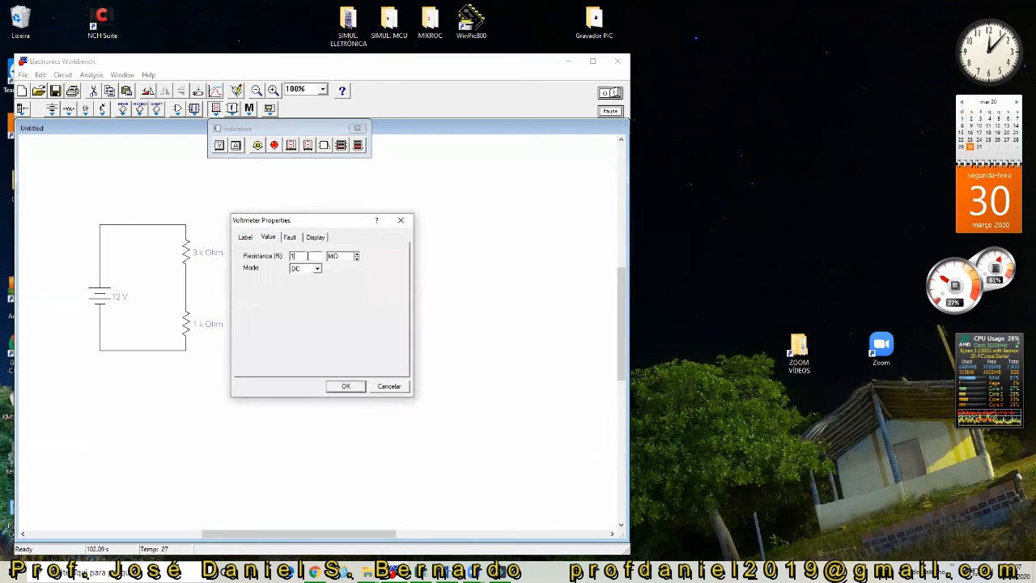
left_click(346, 386)
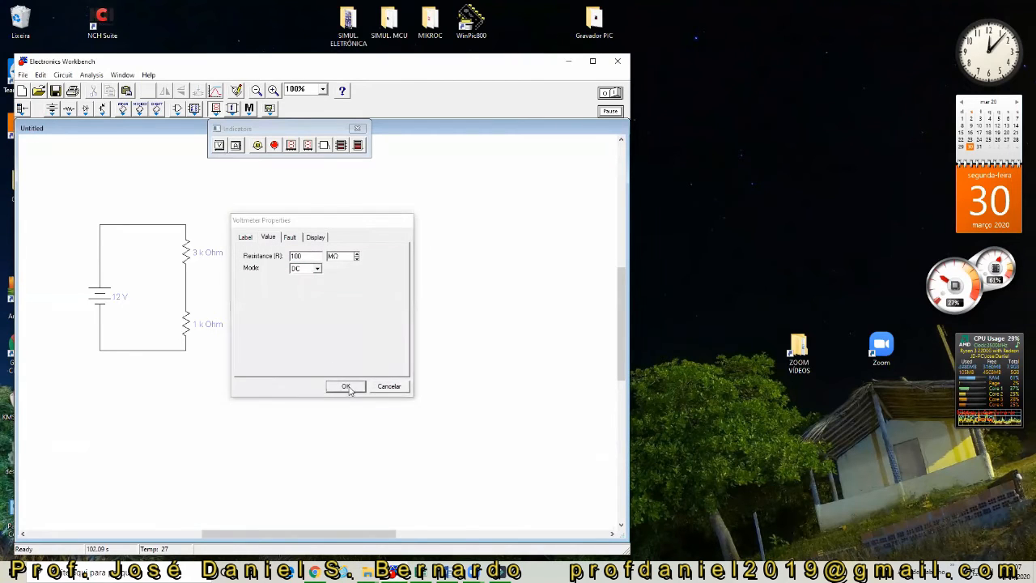
left_click(357, 130)
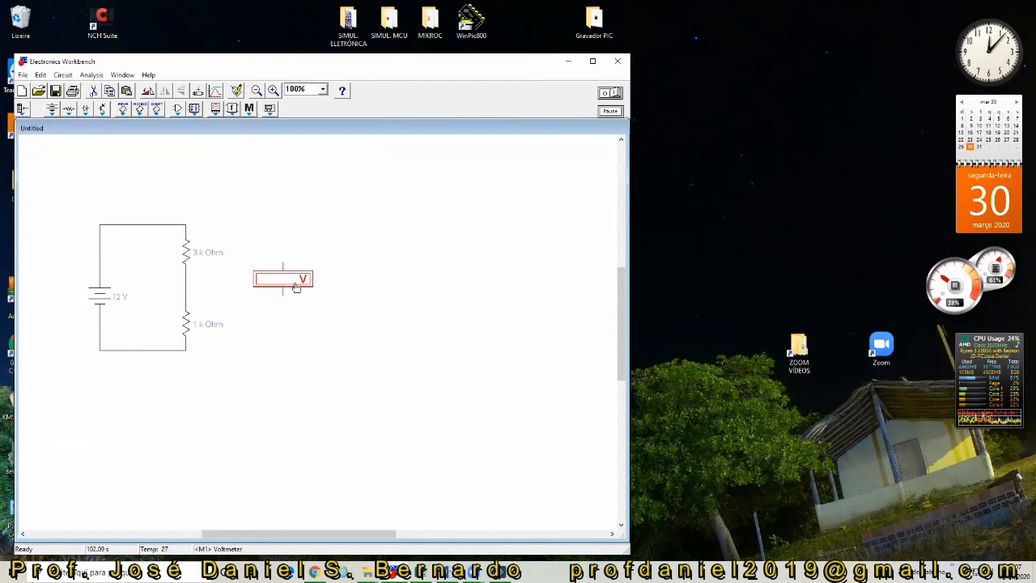
Rotate the voltmeter so its terminals are horizontal and connect one to the node between the two resistors with a straight wire
key("ctrl+r")
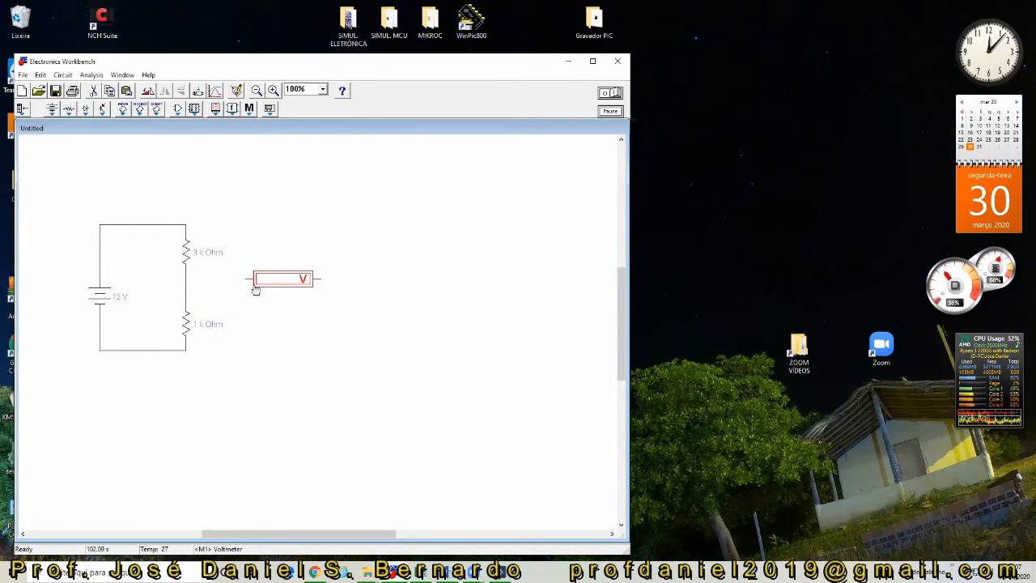
left_click_drag(246, 280, 184, 285)
left_click_drag(267, 279, 267, 289)
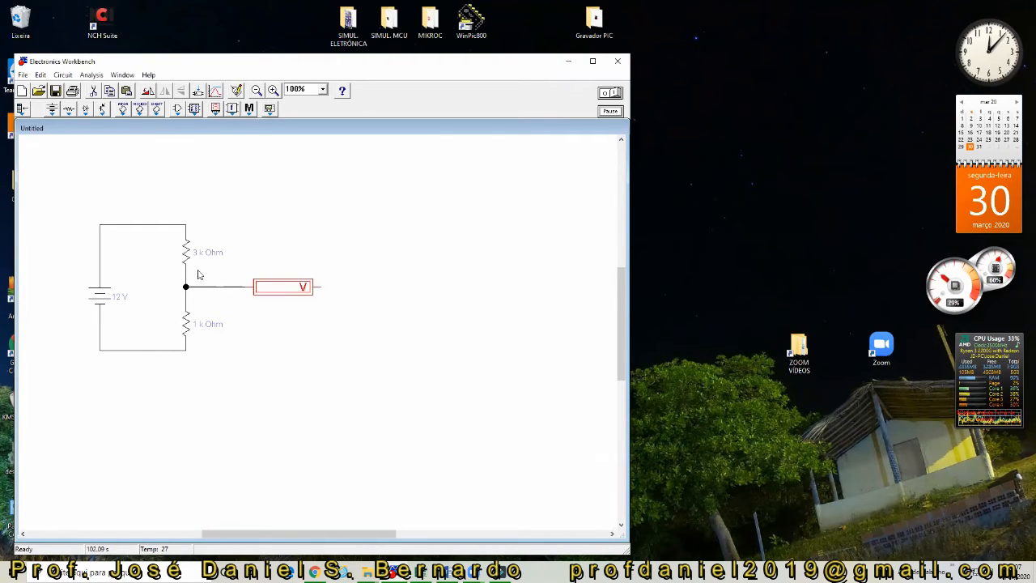
left_click_drag(282, 295, 255, 291)
left_click(273, 322)
left_click(268, 293)
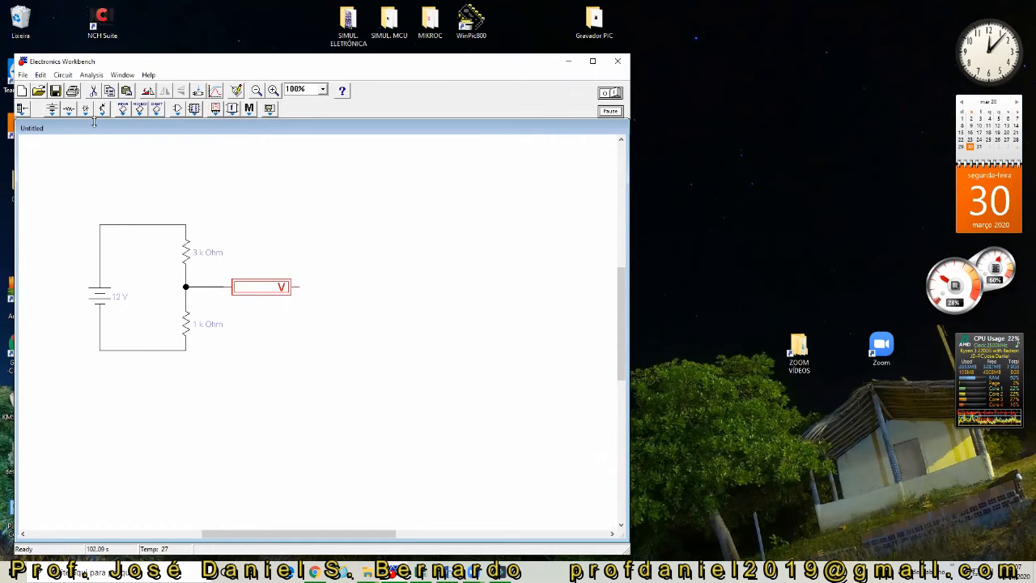
Add a two-way switch to the voltmeter's free terminal and wire its contacts to the circuit's upper and lower wires
left_click(69, 109)
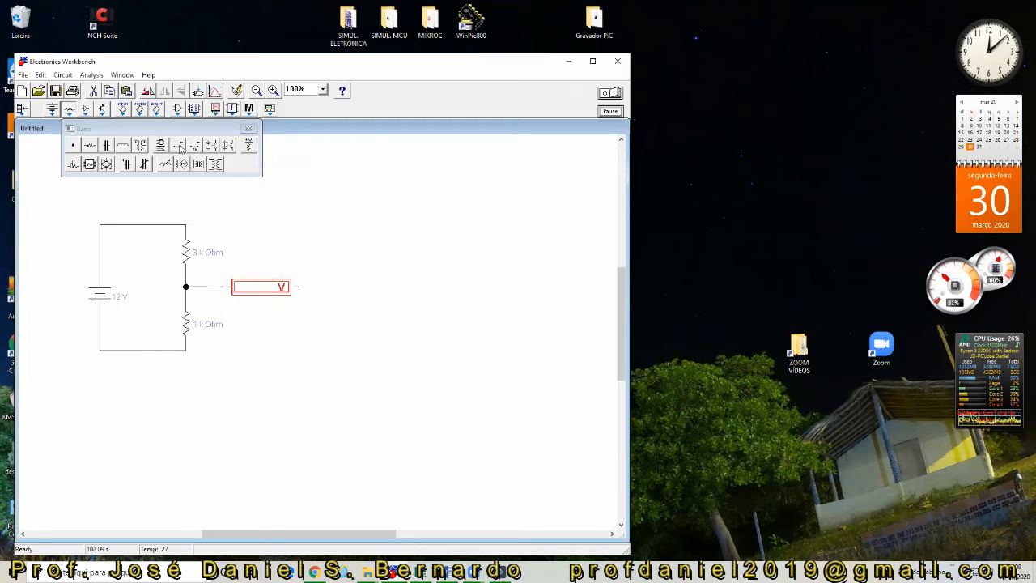
left_click_drag(325, 286, 296, 286)
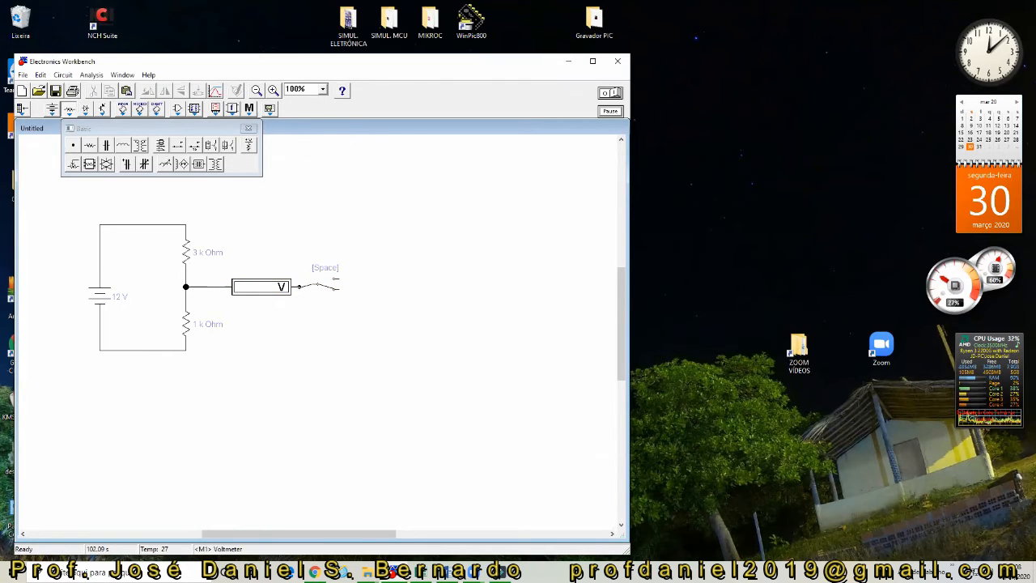
left_click(328, 289)
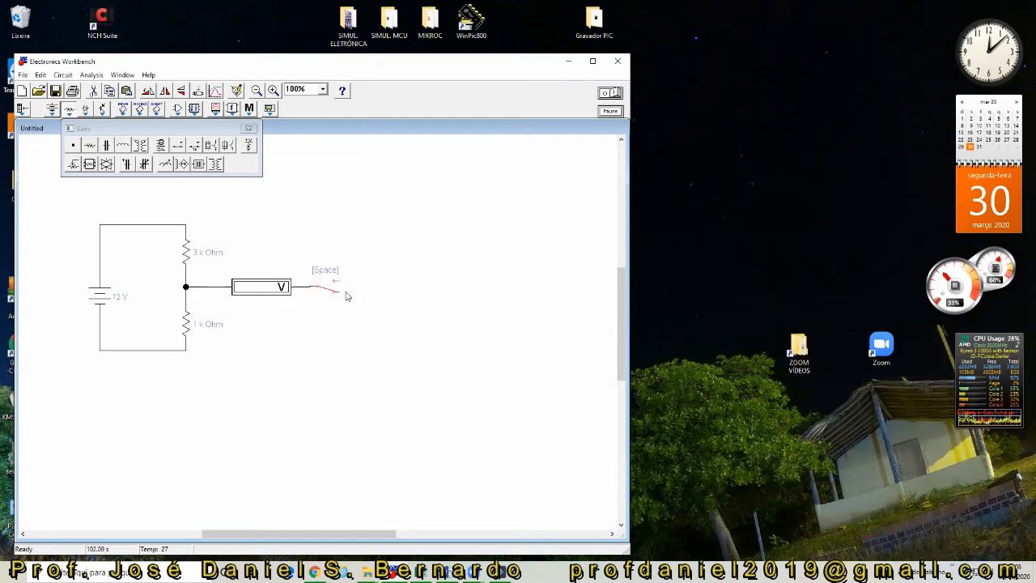
left_click_drag(338, 282, 186, 226)
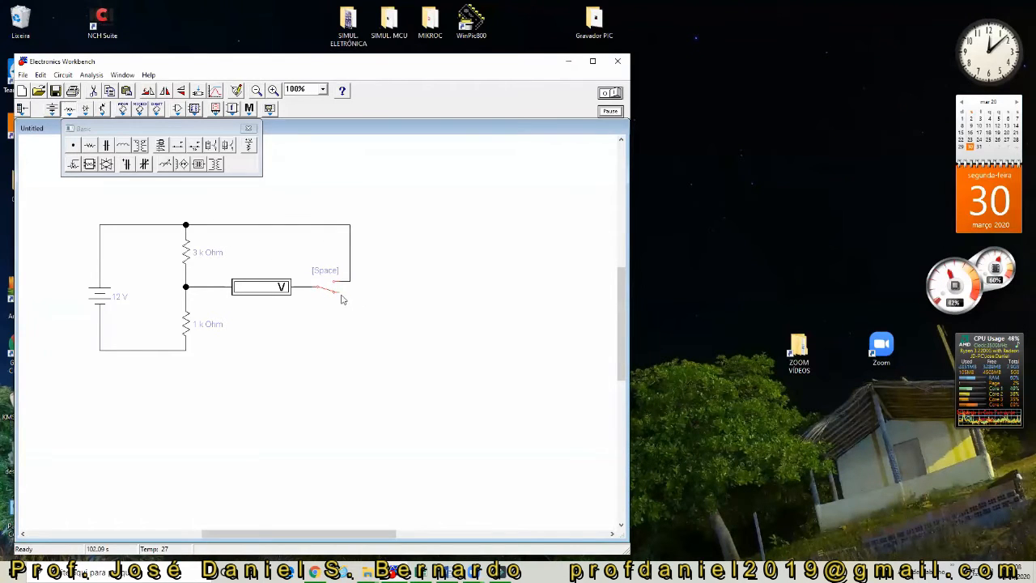
left_click_drag(312, 335, 187, 350)
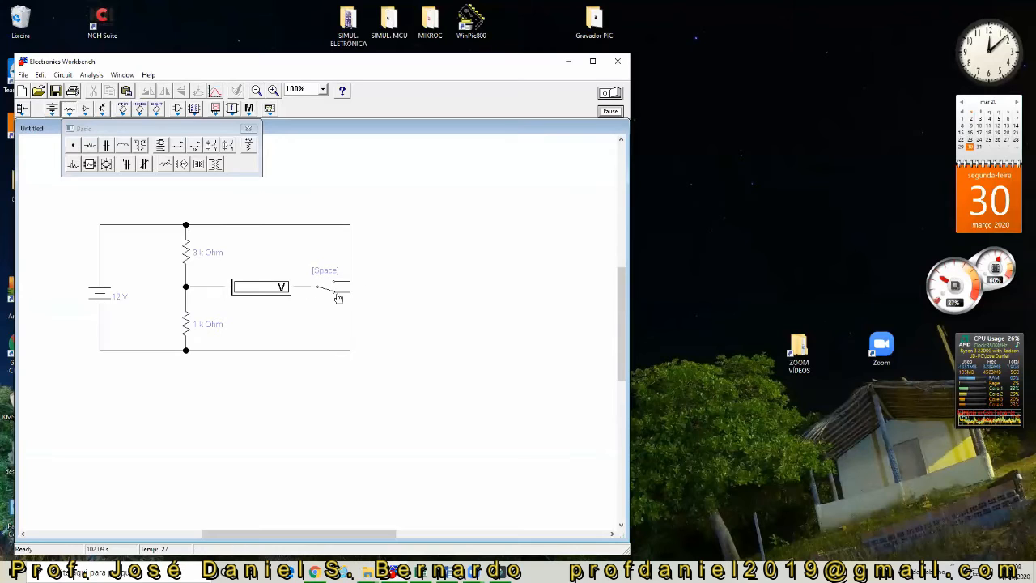
Run the simulation with the switch on its upper contact, and flip the switch to its lower contact
key("space")
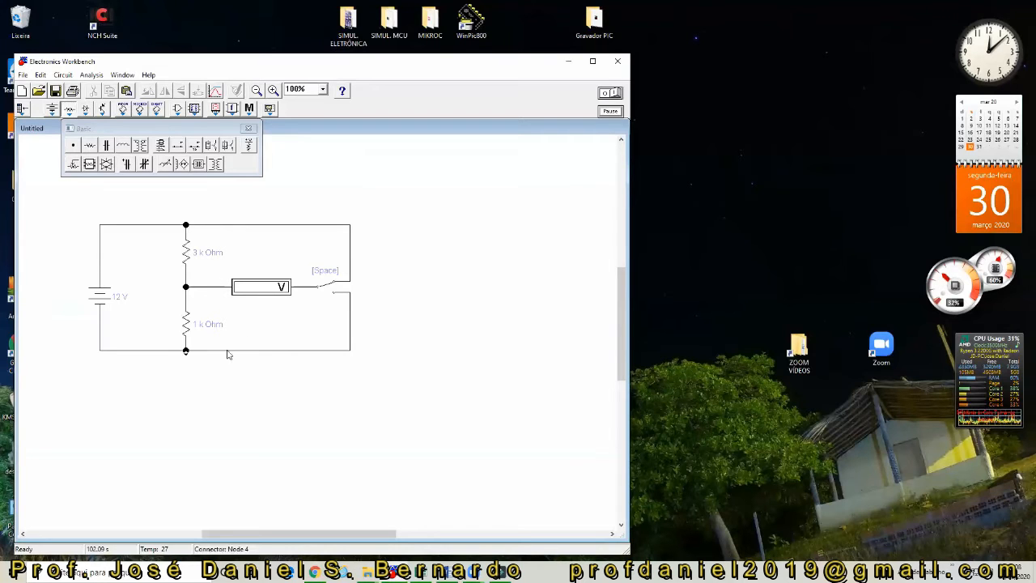
left_click(616, 93)
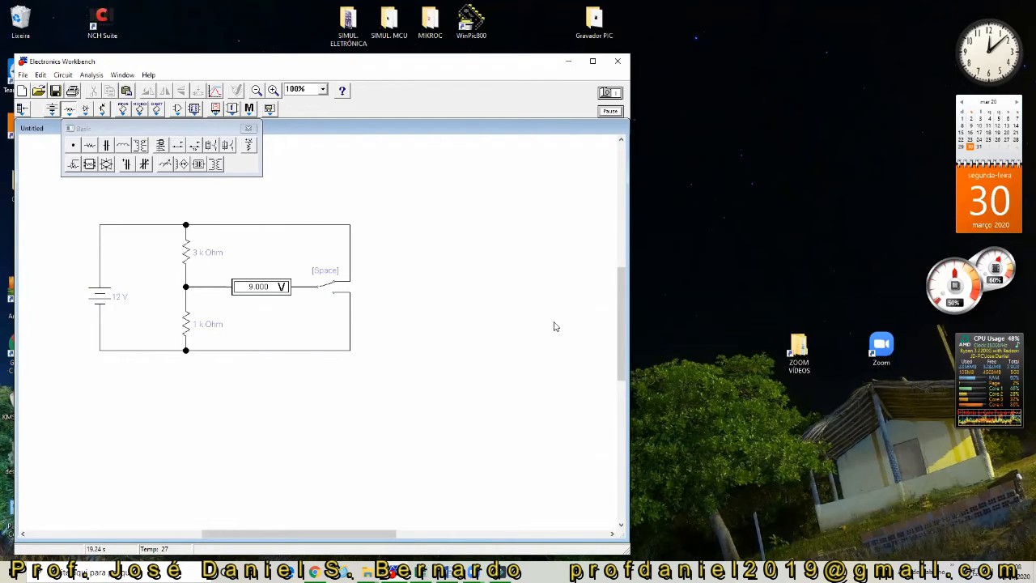
key("space")
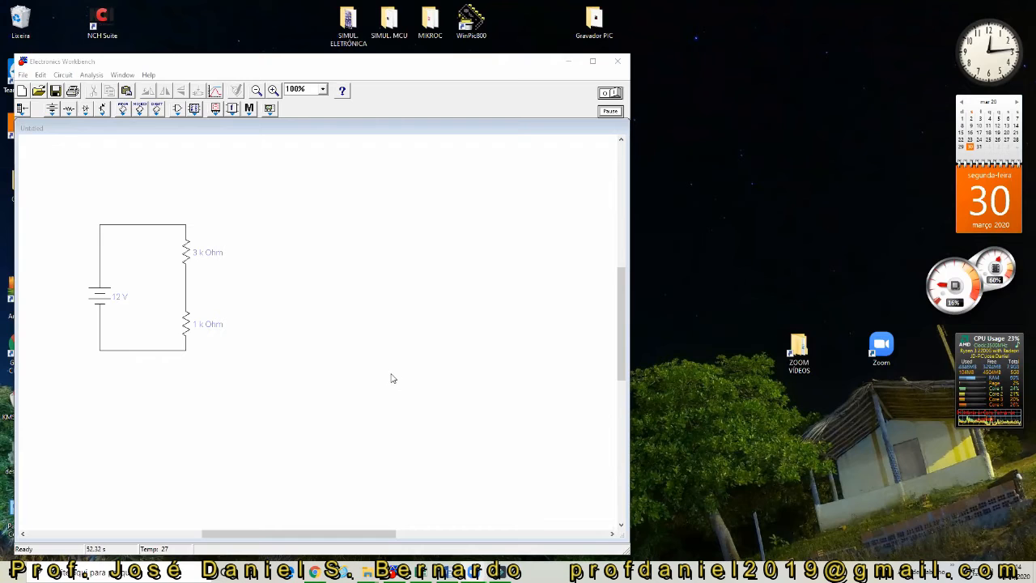
Place an oscilloscope in the free space beside the 3 k Ohm resistor
left_click(270, 109)
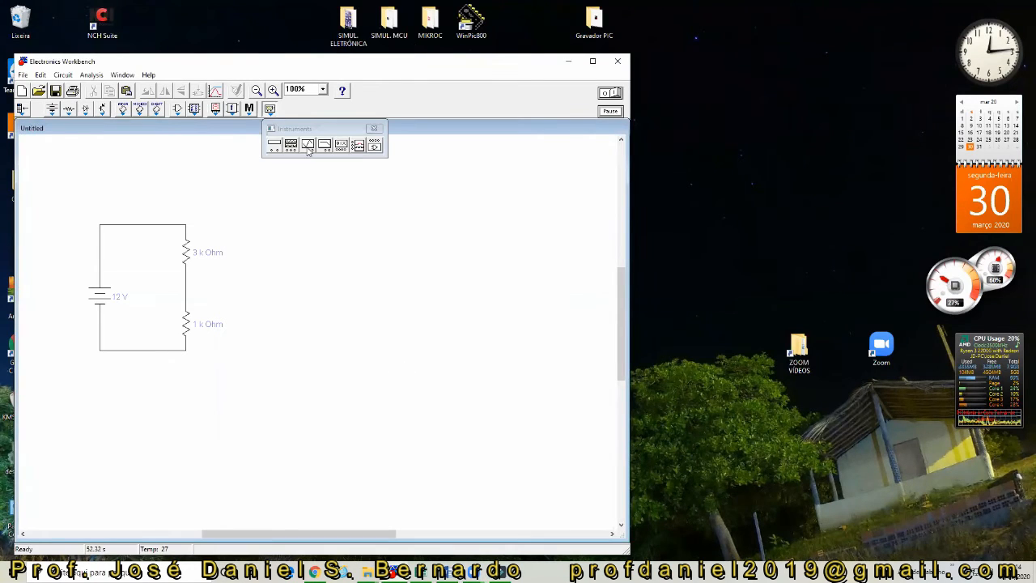
left_click_drag(307, 146, 308, 177)
left_click_drag(304, 251, 303, 251)
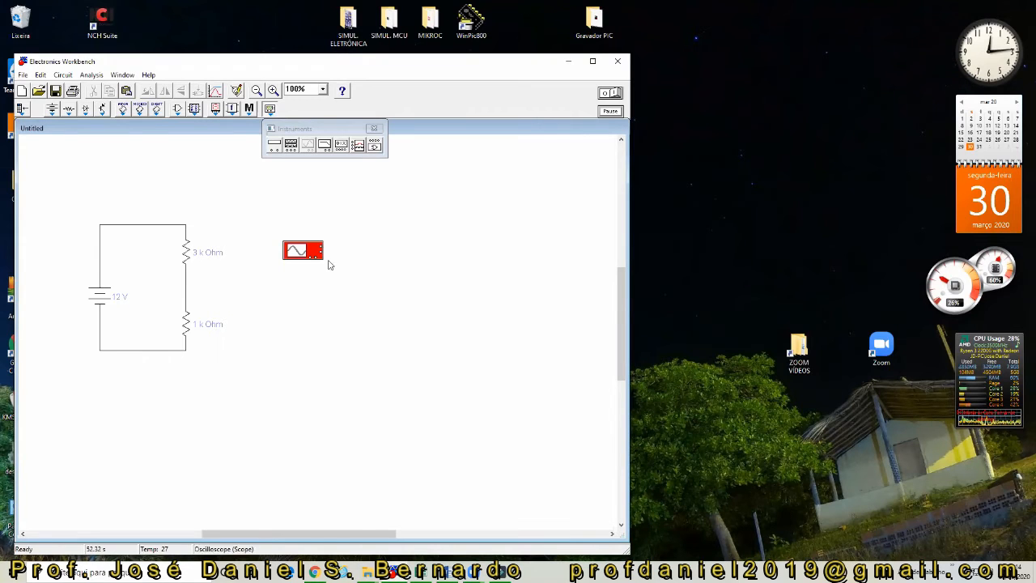
left_click(373, 127)
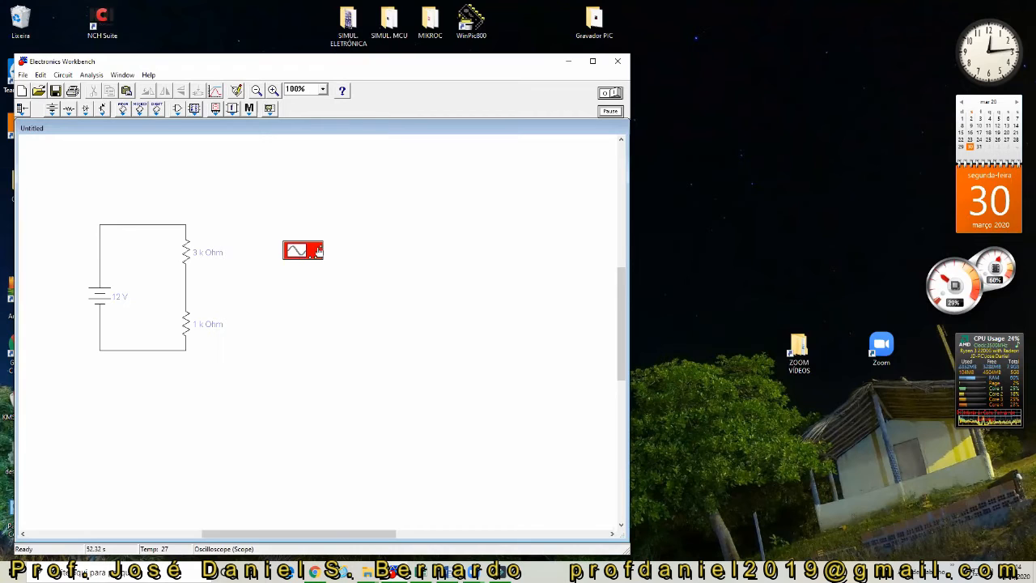
Open the oscilloscope's control window and move it further below the instrument
double_click(310, 255)
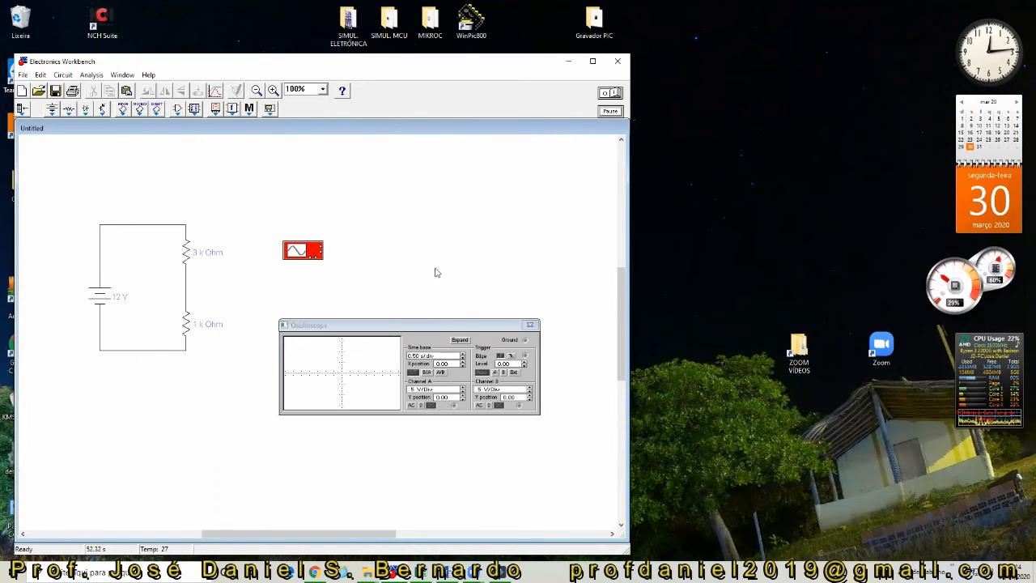
left_click_drag(255, 224, 601, 361)
left_click(590, 368)
left_click_drag(403, 324, 385, 355)
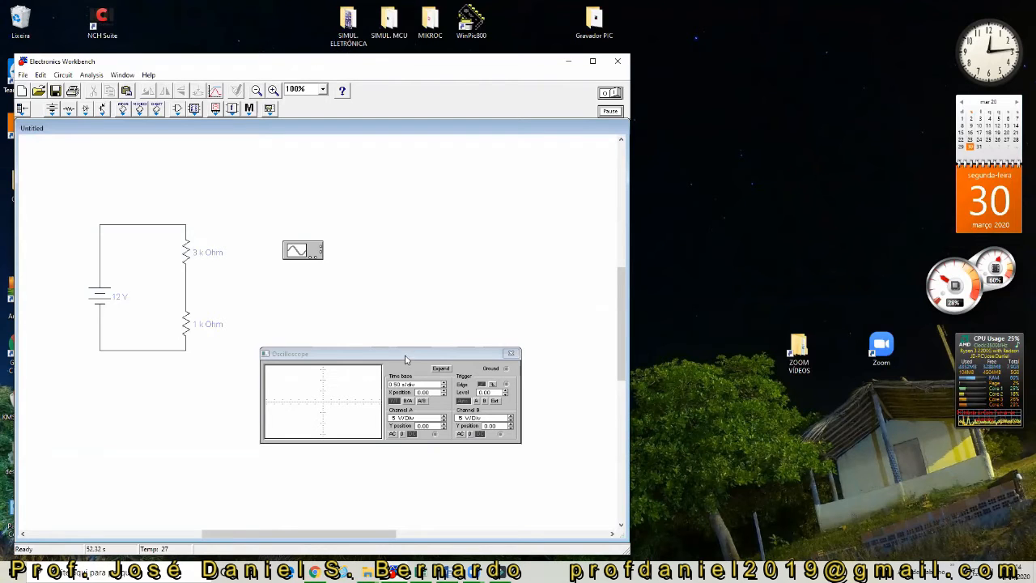
Add a ground symbol below the circuit and connect it to the circuit's lower wire
left_click_drag(407, 352, 407, 315)
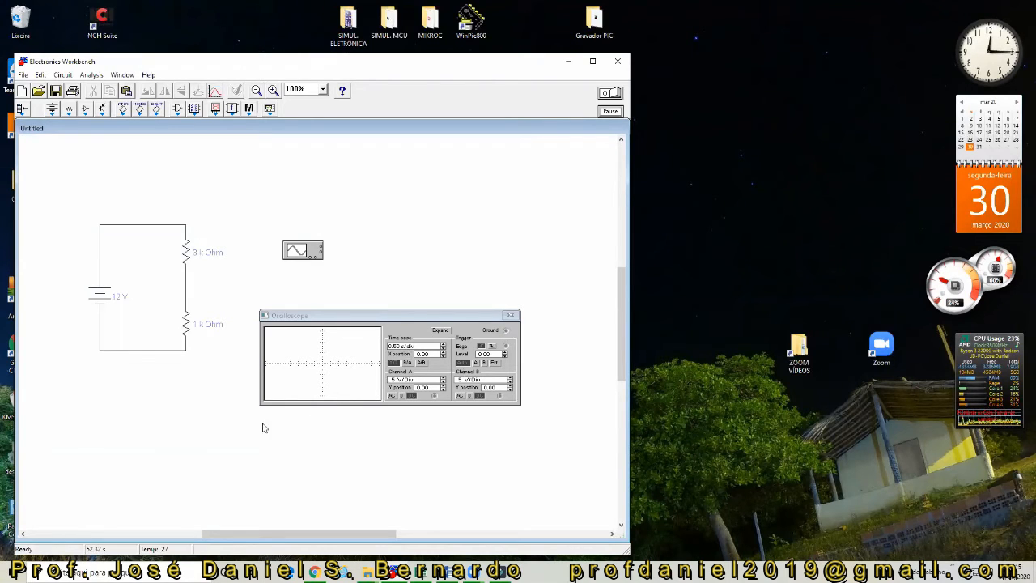
left_click(51, 109)
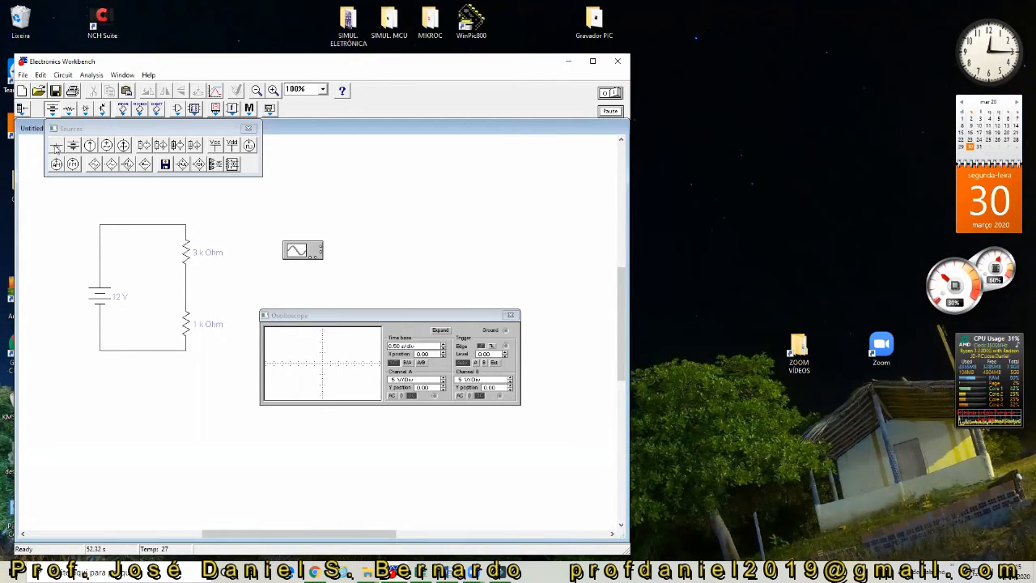
left_click_drag(139, 384, 141, 380)
left_click_drag(143, 358, 144, 350)
Move the oscilloscope's control window lower and wire channel A to the node between the 3 k Ohm and 1 k Ohm resistors
left_click_drag(357, 320, 376, 386)
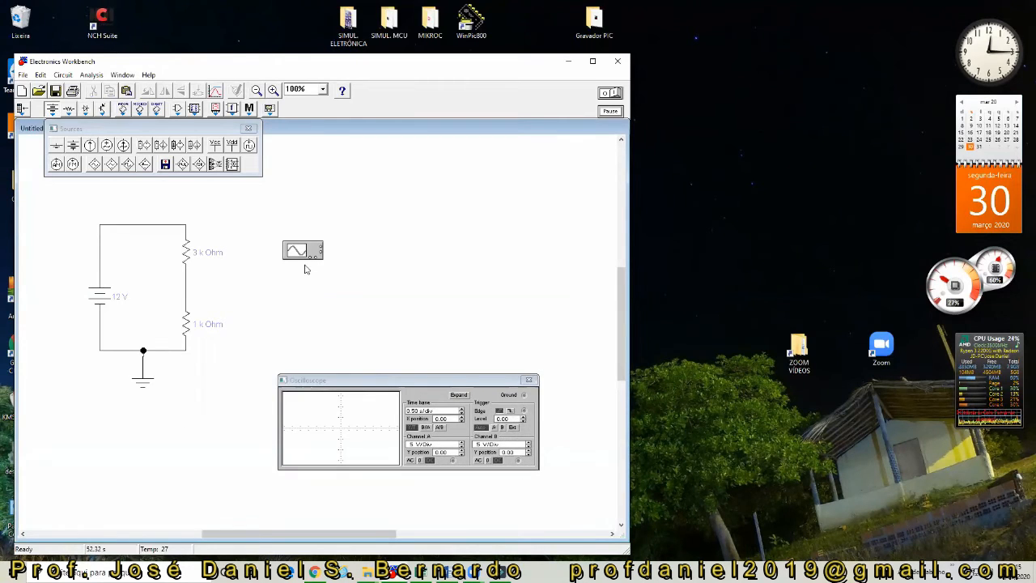
left_click_drag(301, 278, 187, 288)
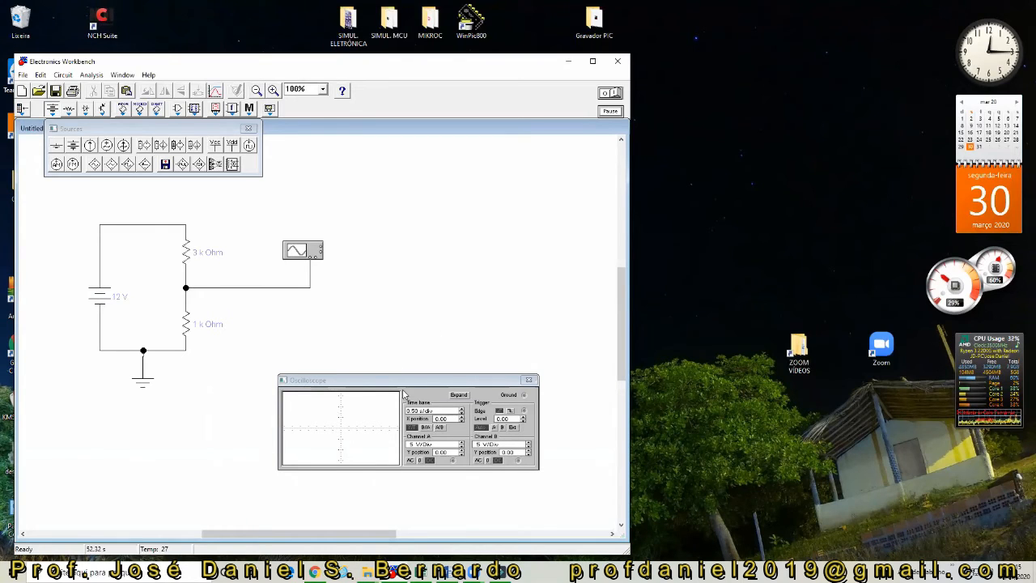
Expand the oscilloscope's display below the instrument, and run the simulation briefly with only channel A connected
left_click_drag(403, 378, 409, 366)
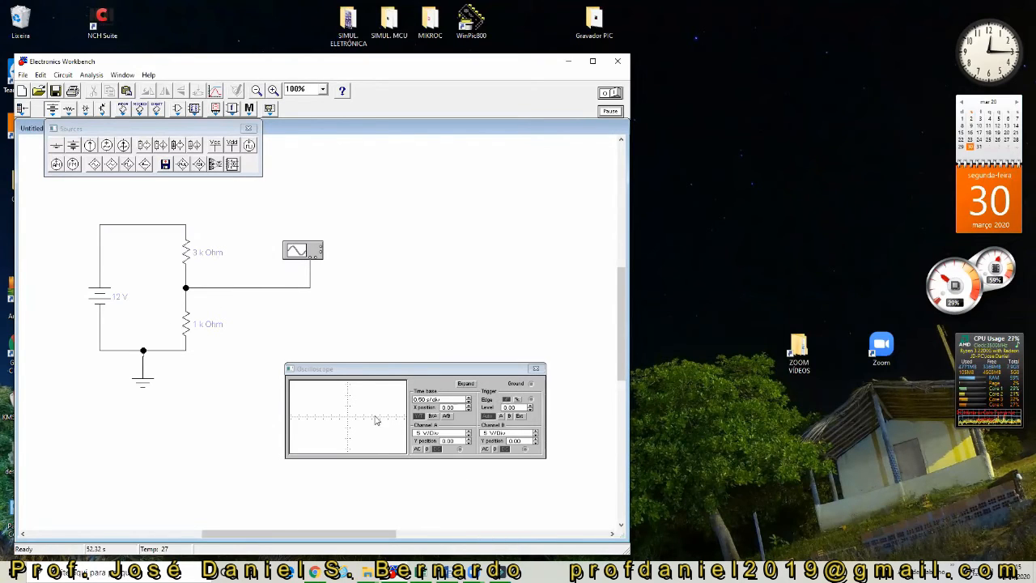
left_click(466, 386)
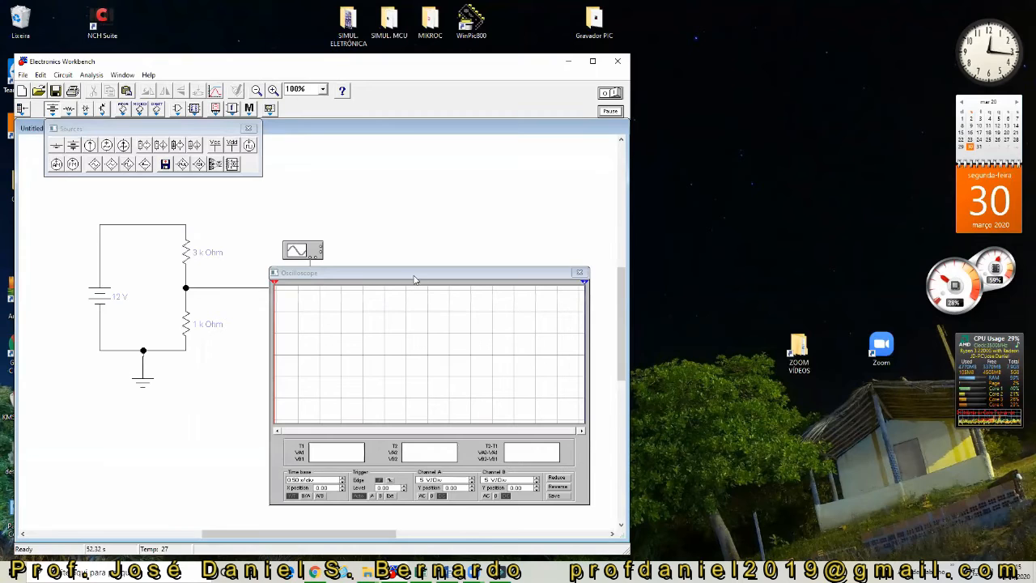
left_click_drag(414, 280, 417, 306)
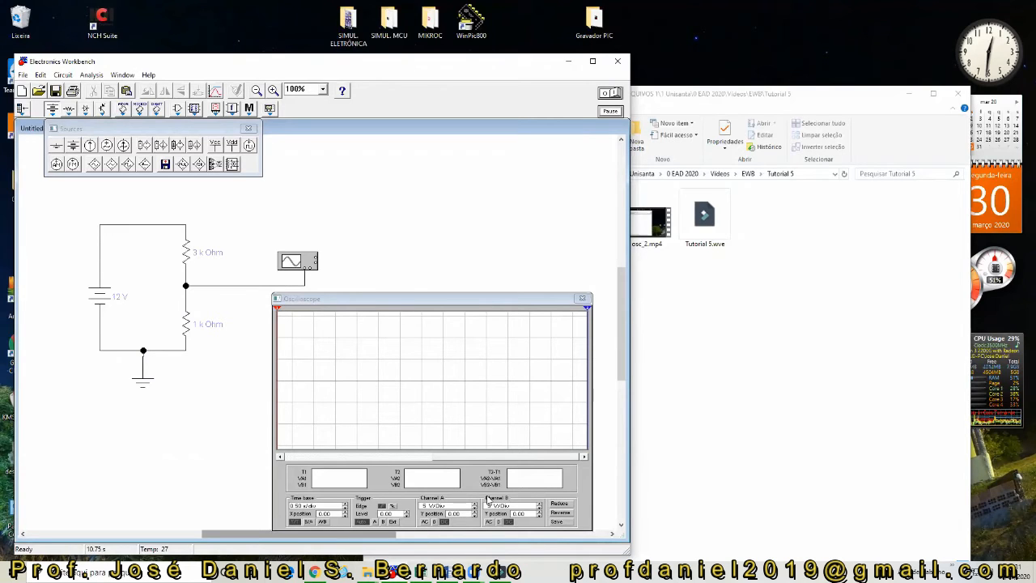
left_click(613, 93)
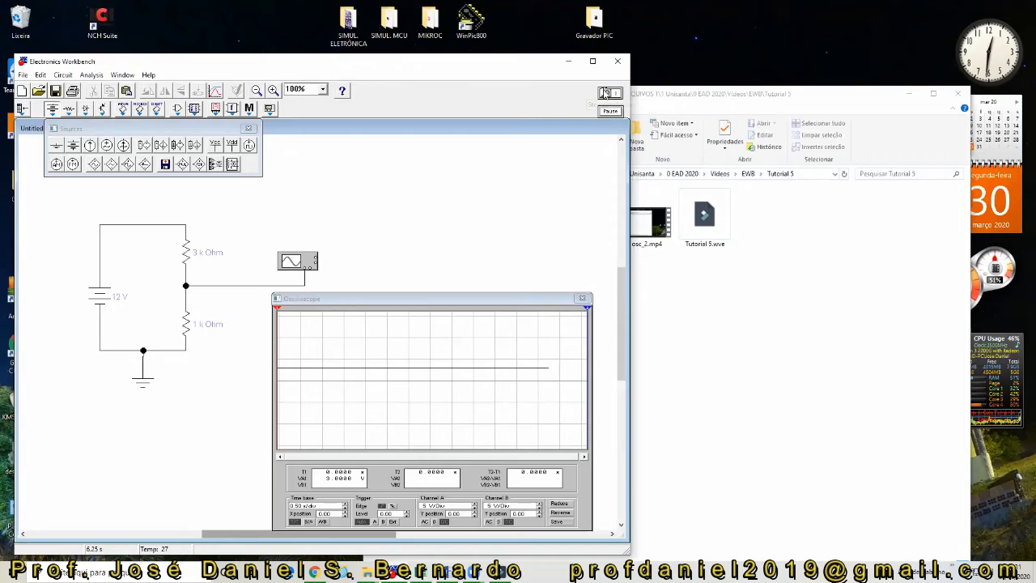
left_click(605, 93)
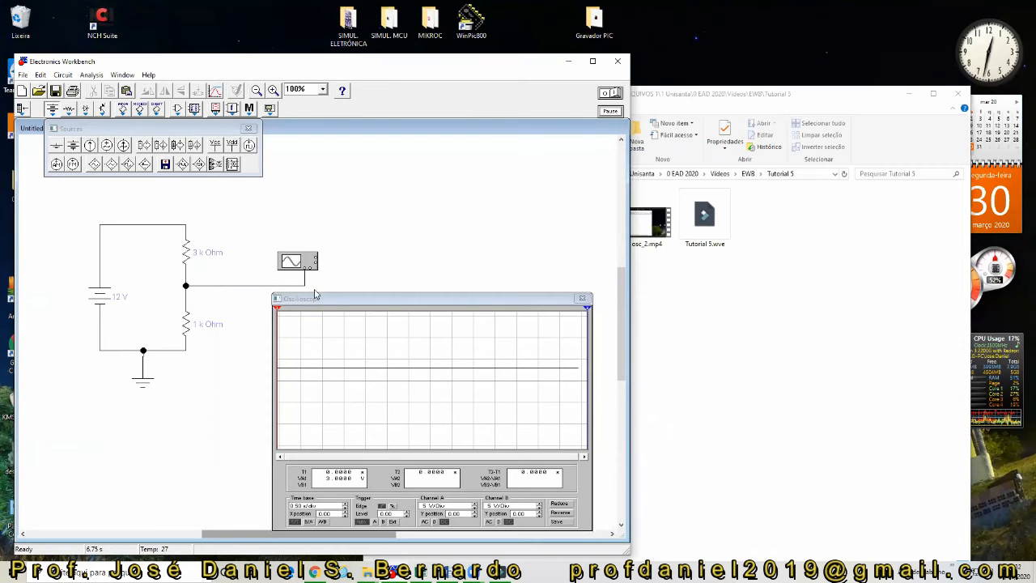
Wire the oscilloscope's channel B to the circuit's upper wire above the 3 k Ohm resistor, and run and pause the simulation
mouse_move(334, 276)
left_mouse_down()
mouse_move(271, 212)
mouse_move(199, 225)
mouse_move(201, 235)
left_mouse_up()
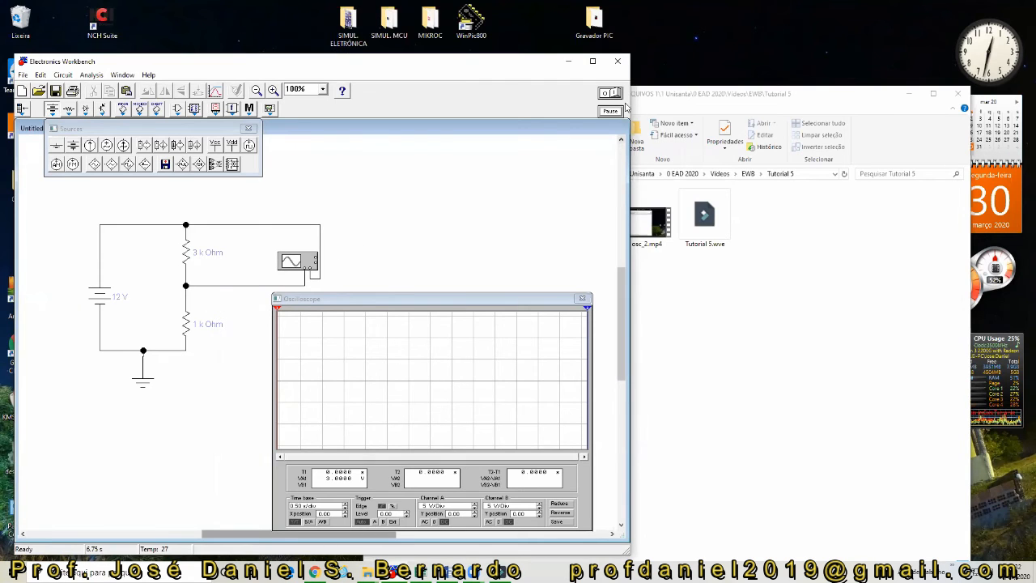
left_click(603, 95)
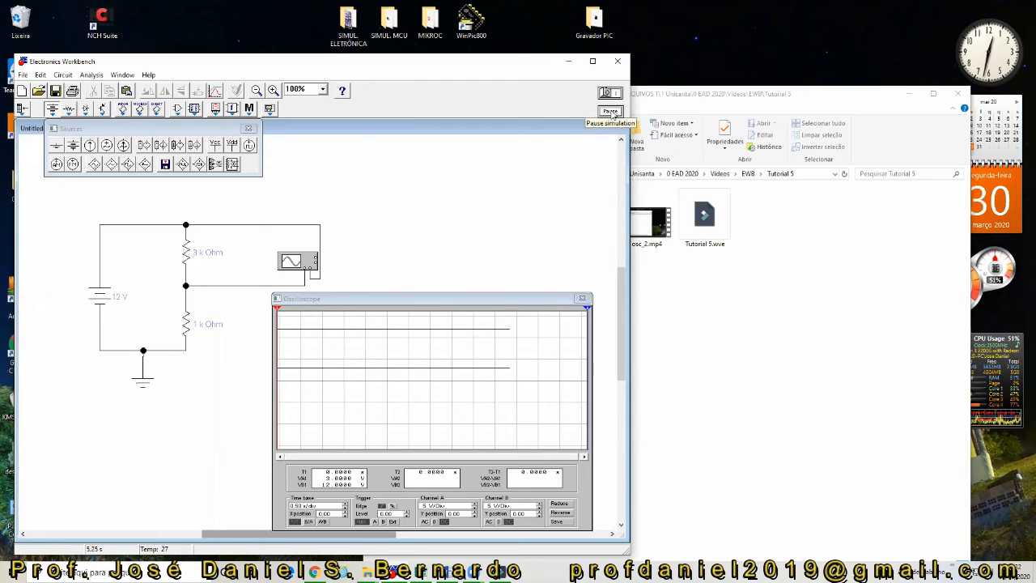
left_click(613, 113)
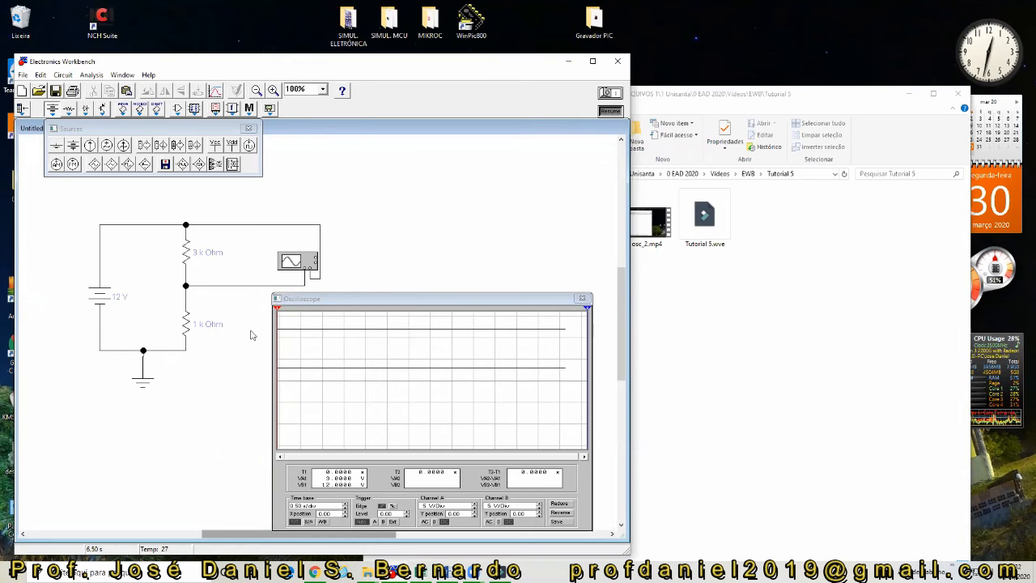
Colour the oscilloscope's channel A wire red and its channel B wire green
double_click(247, 286)
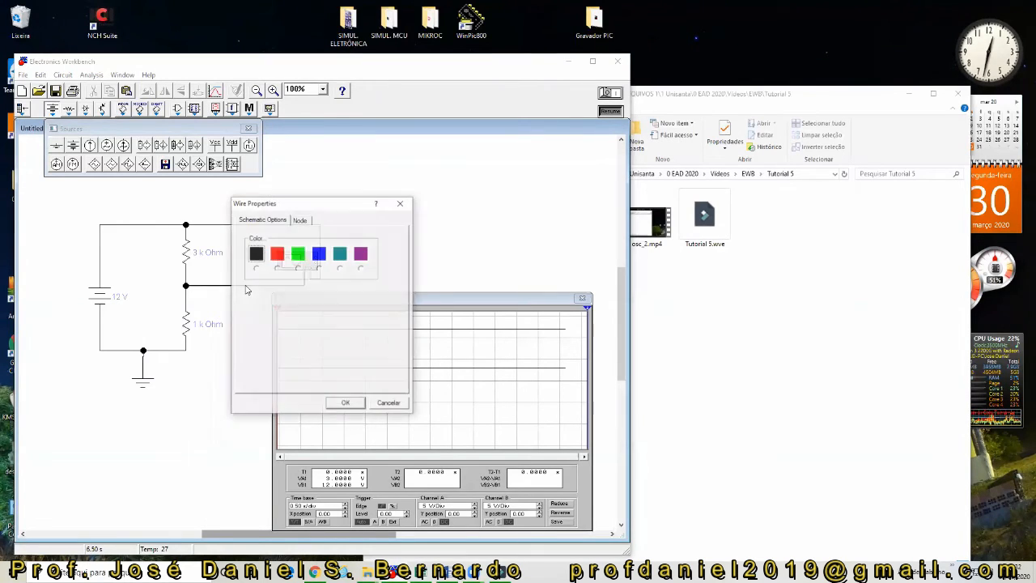
left_click(277, 268)
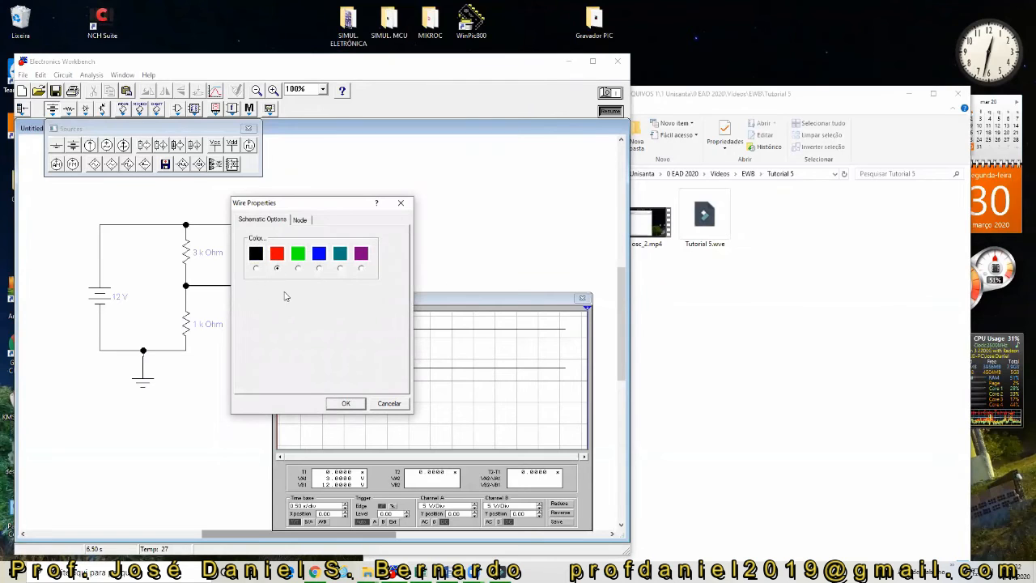
left_click(343, 404)
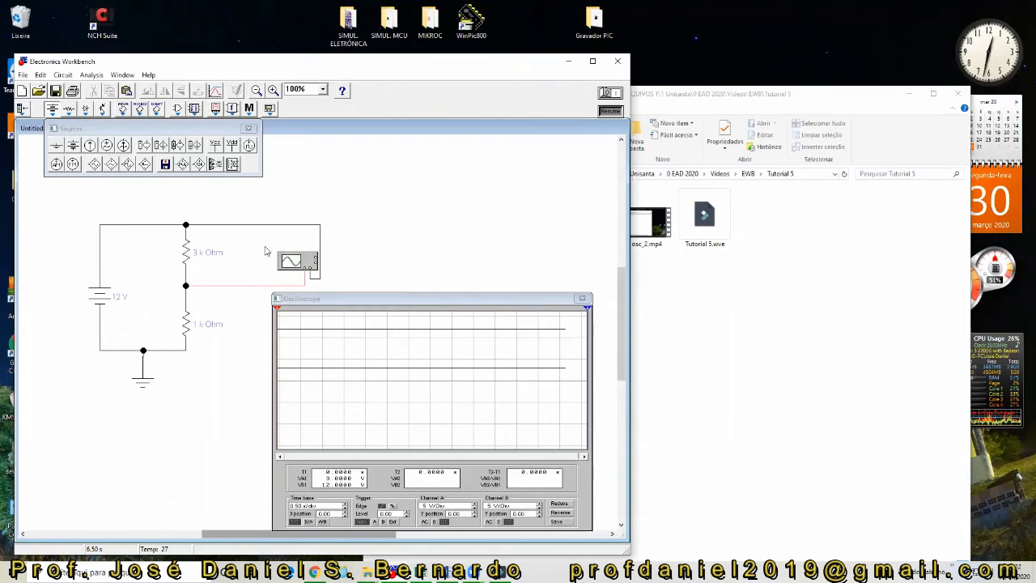
left_click(261, 224)
double_click(261, 223)
left_click(297, 269)
left_click(346, 403)
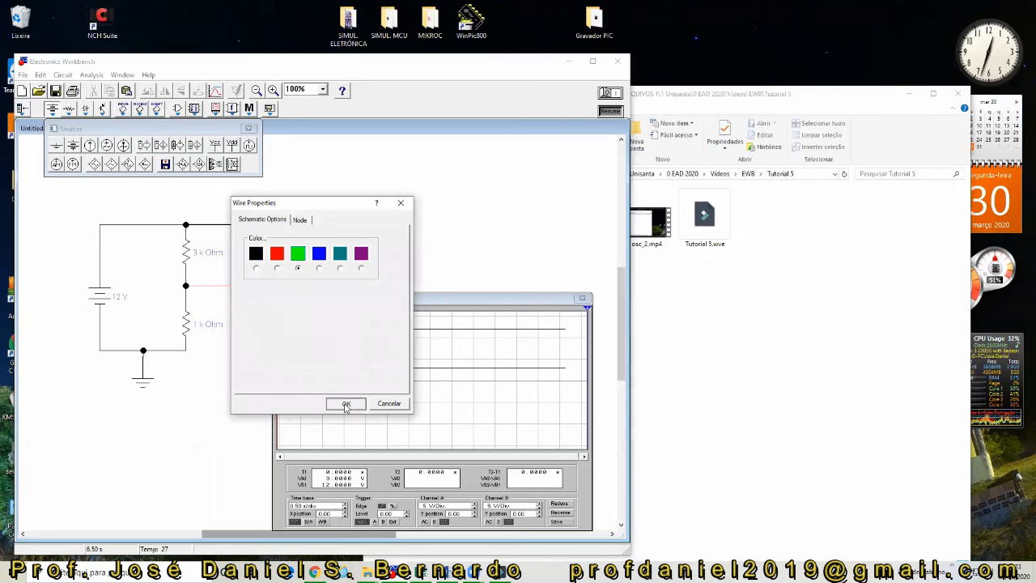
Restart and pause the simulation, and move the oscilloscope's red cursor to about 1.55 s and its blue cursor onto the traces
left_click(610, 111)
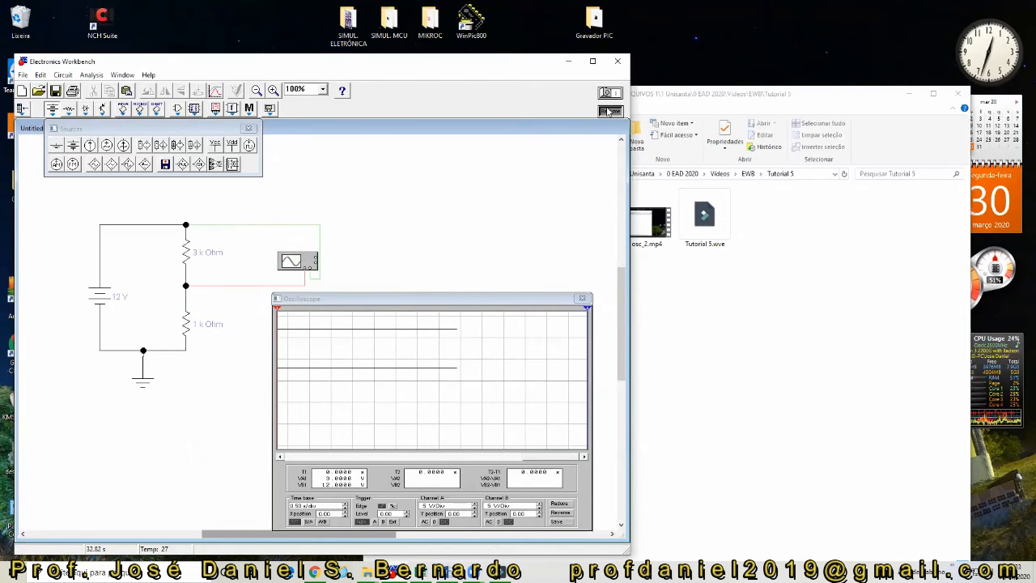
left_click(611, 93)
left_click(611, 93)
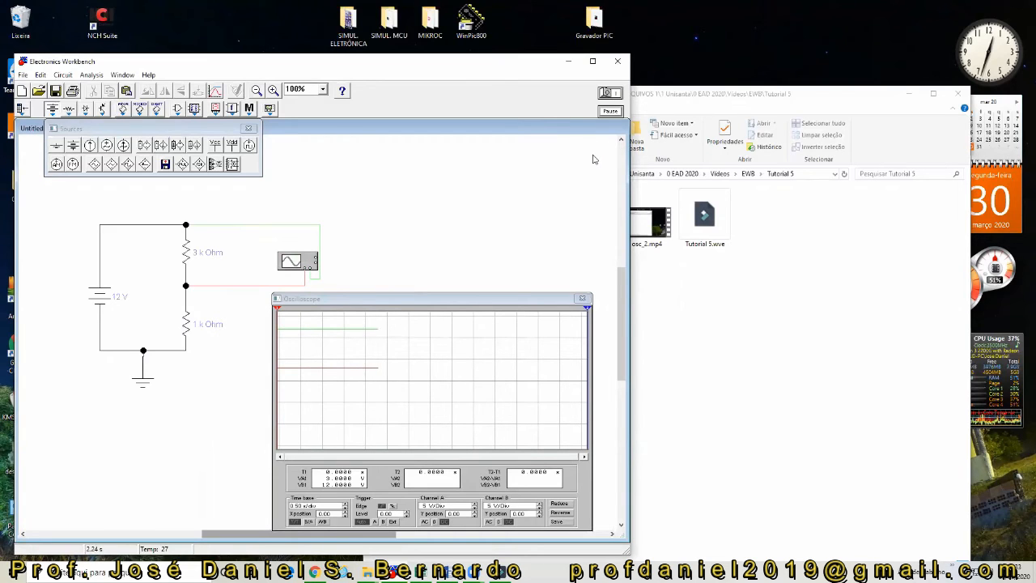
left_click(609, 111)
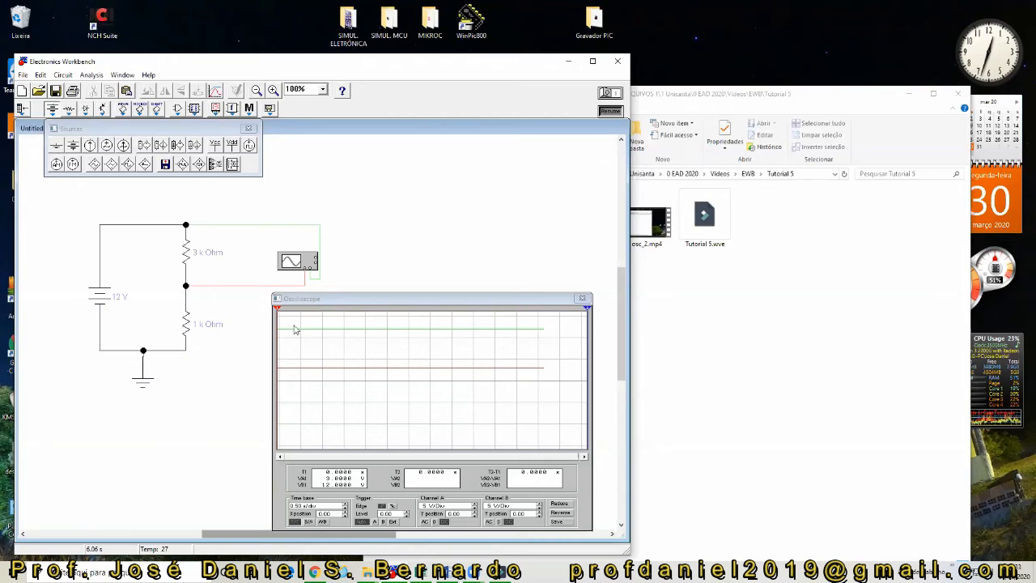
left_click_drag(278, 309, 346, 315)
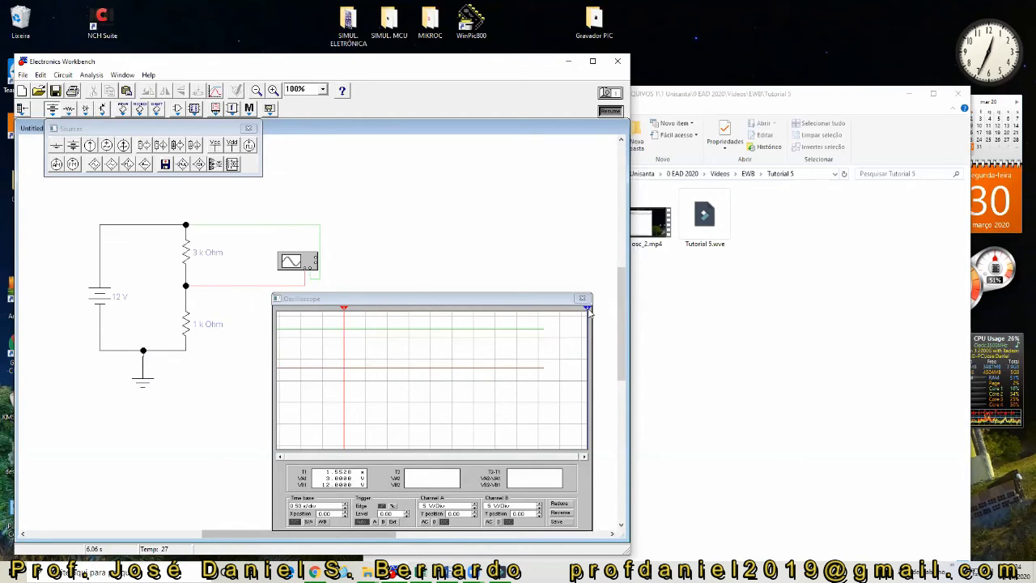
left_click_drag(588, 312, 477, 380)
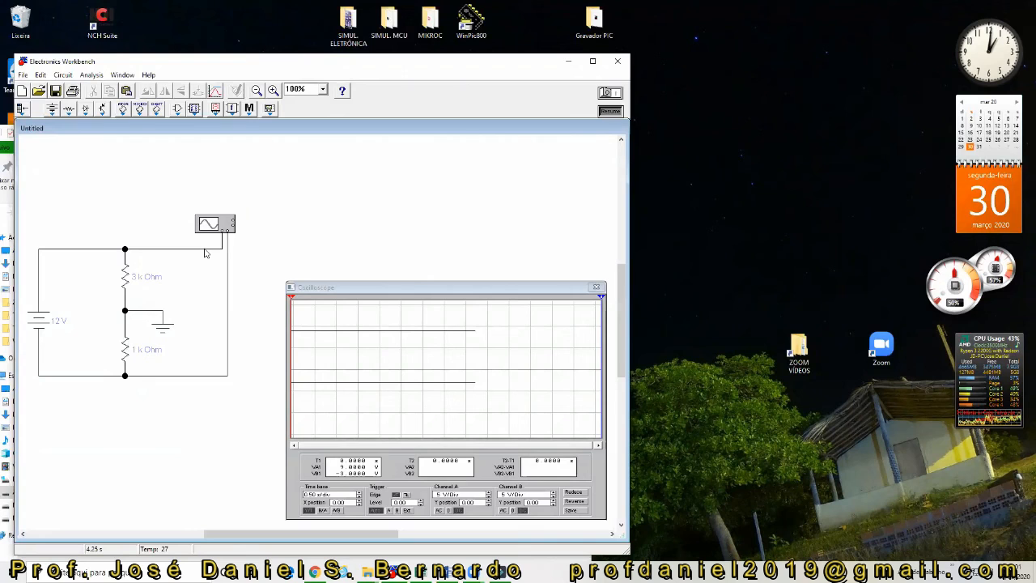
In the circuit grounded between the resistors, colour the upper oscilloscope wire red and the lower one green
double_click(205, 251)
left_click(276, 268)
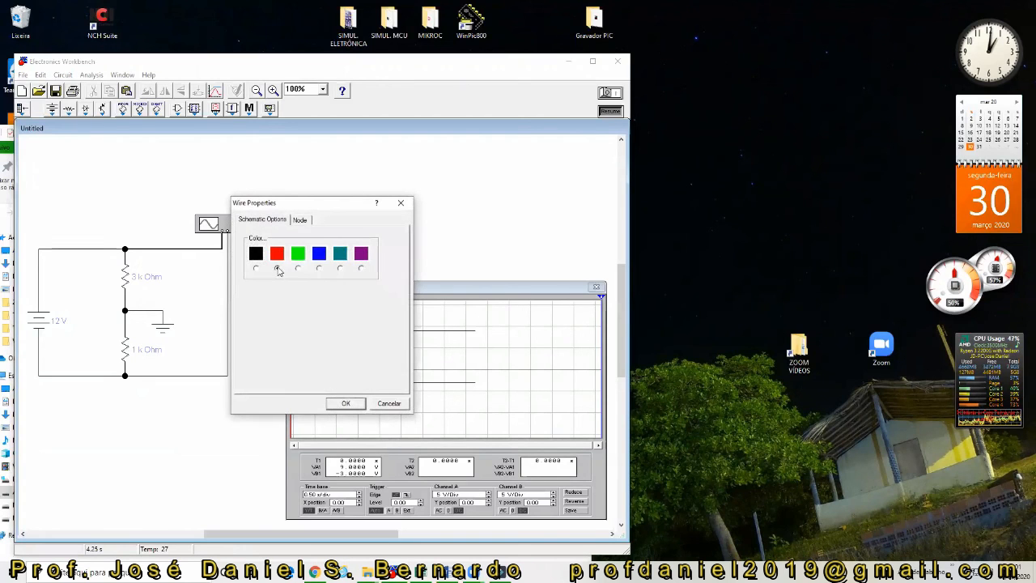
left_click(346, 403)
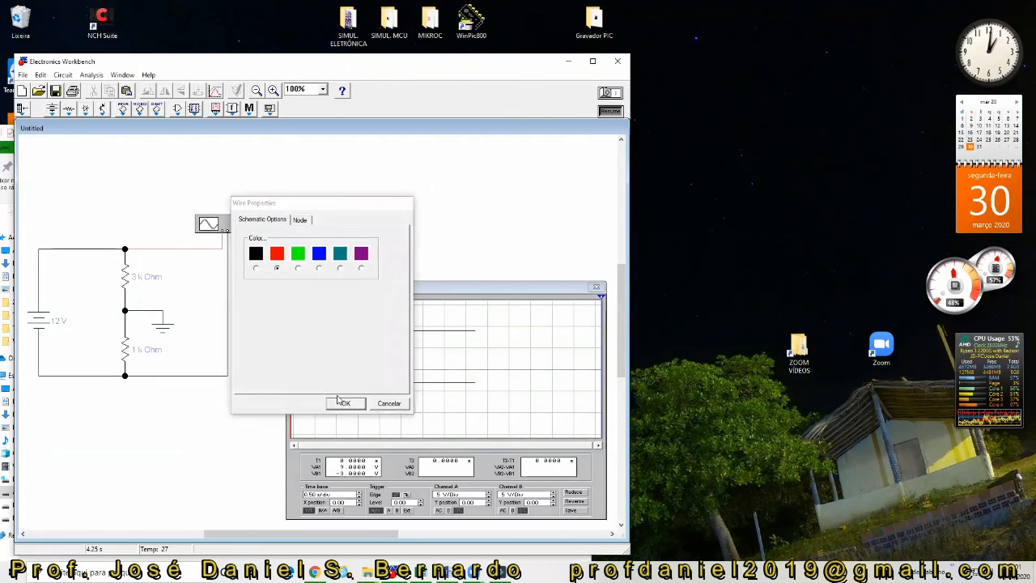
double_click(185, 374)
left_click(297, 269)
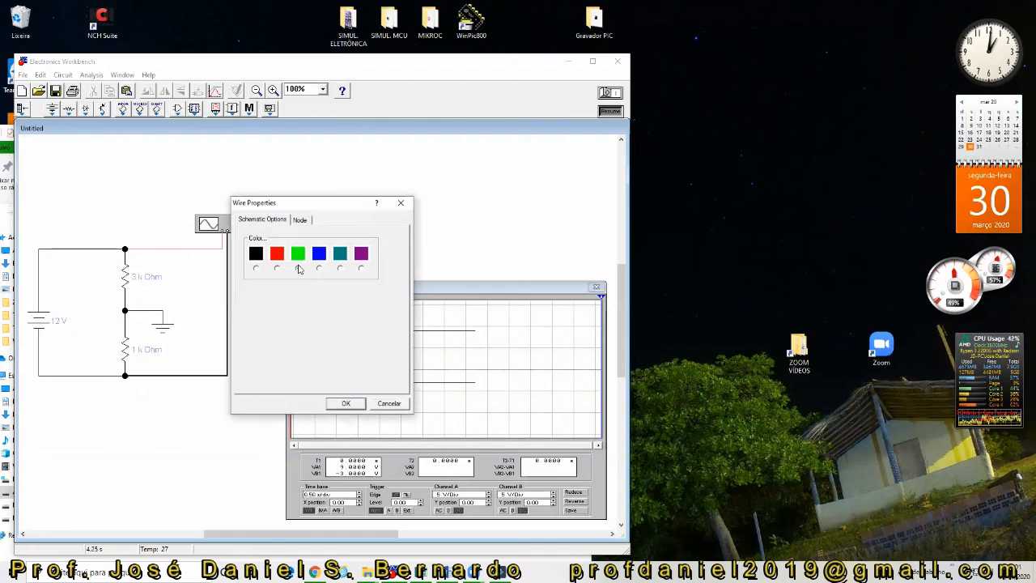
left_click(346, 403)
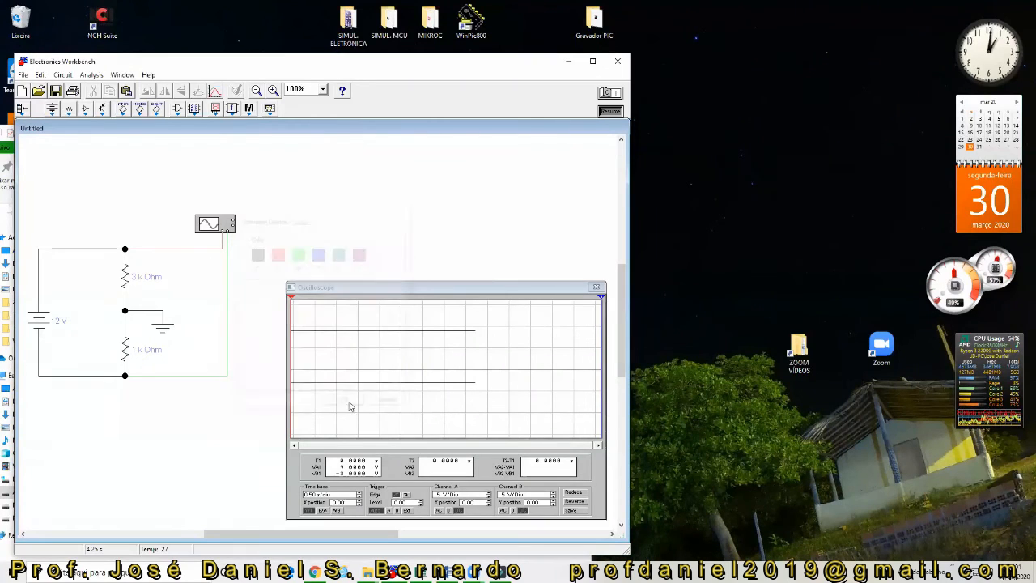
Restart and pause the simulation, and move the oscilloscope's red cursor to about 1.19 s on the traces
left_click(609, 94)
left_click(615, 94)
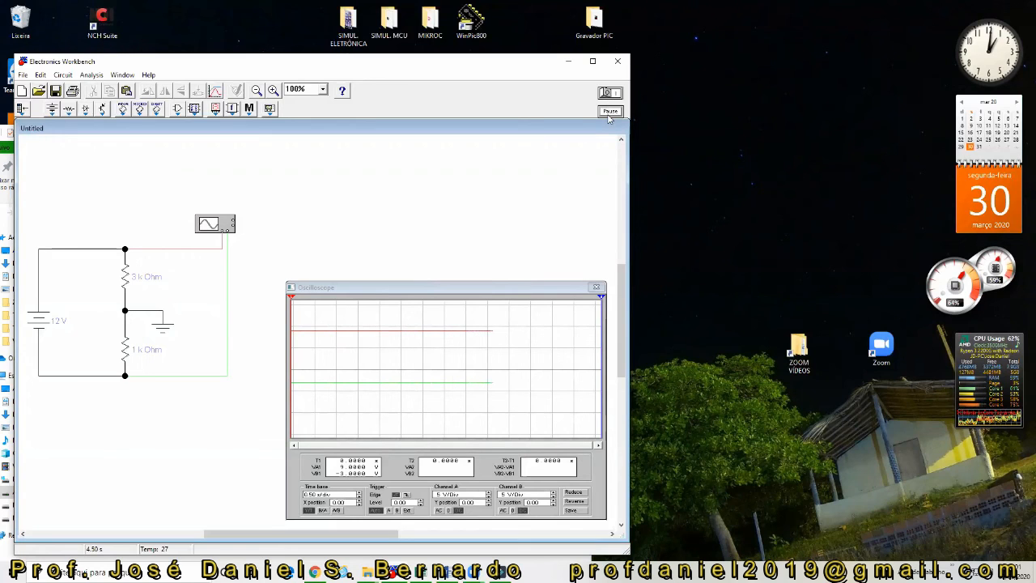
left_click(609, 113)
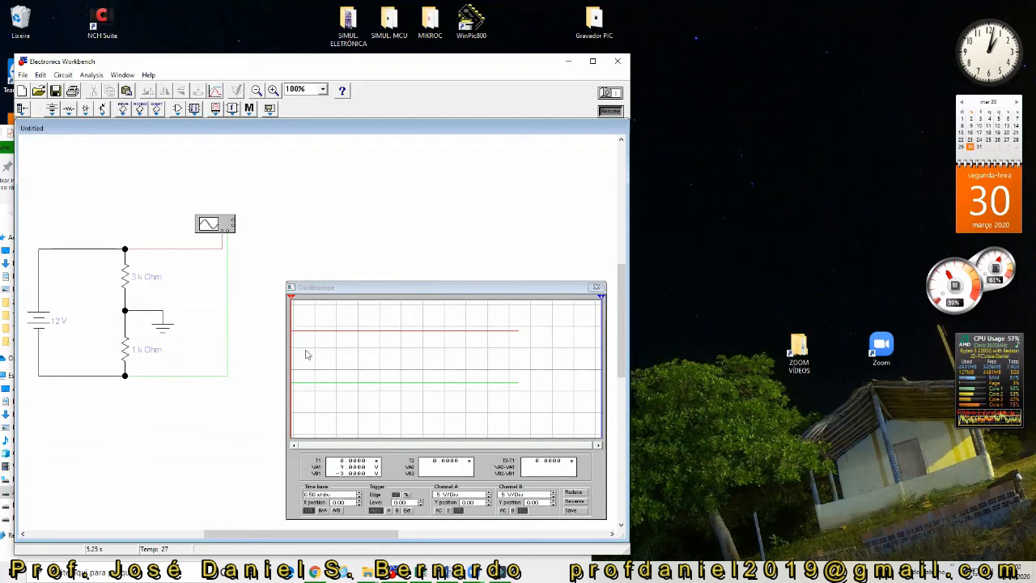
left_click_drag(293, 300, 342, 301)
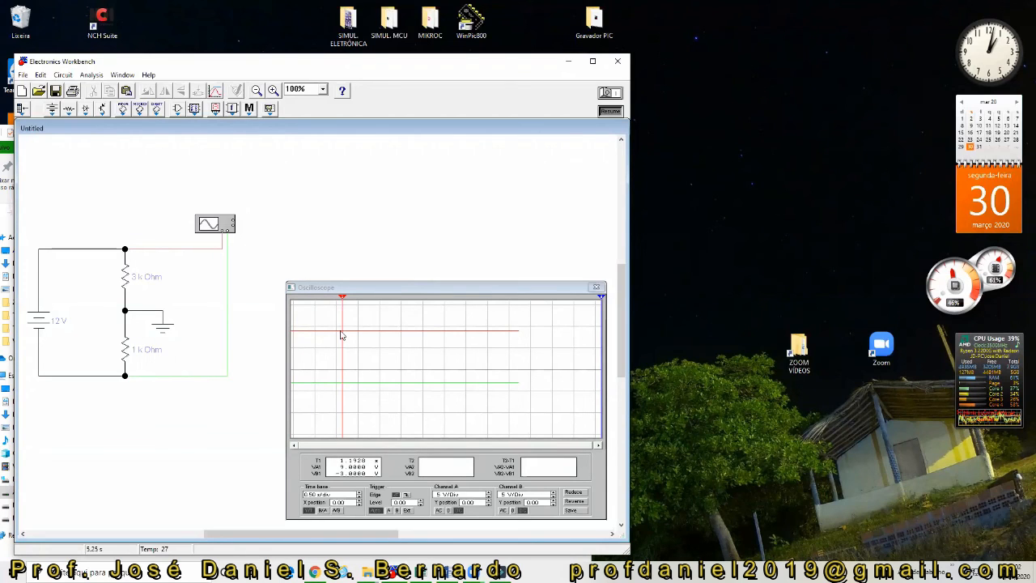